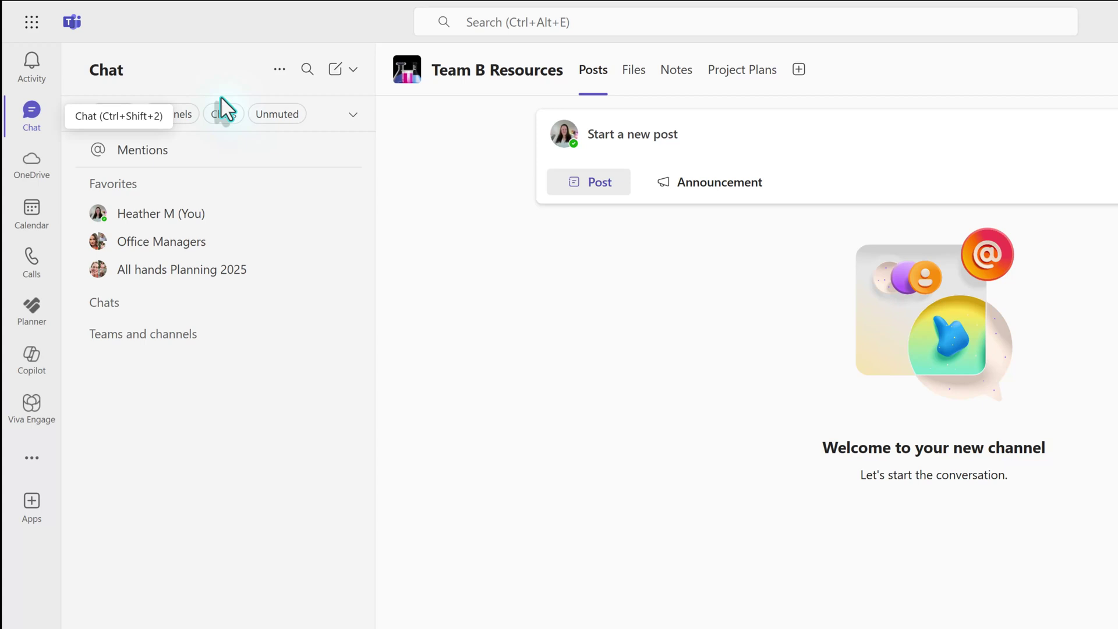
- Start a new storyline post from Chat and set its type to Poll
{"action": "left_click", "coordinate": [350, 70]}
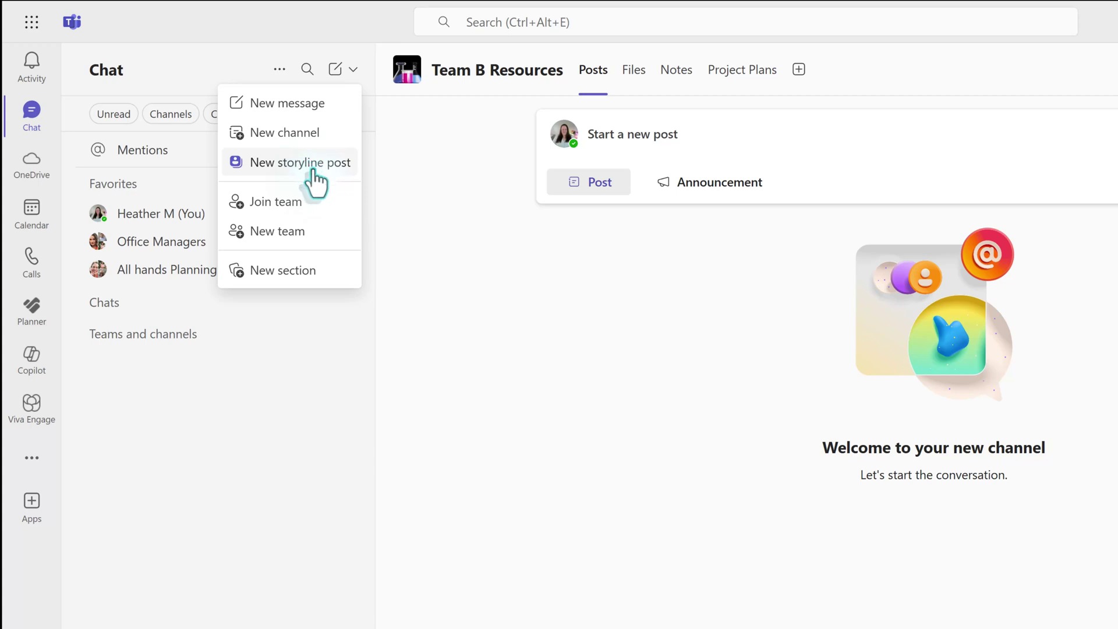
{"action": "left_click", "coordinate": [313, 170]}
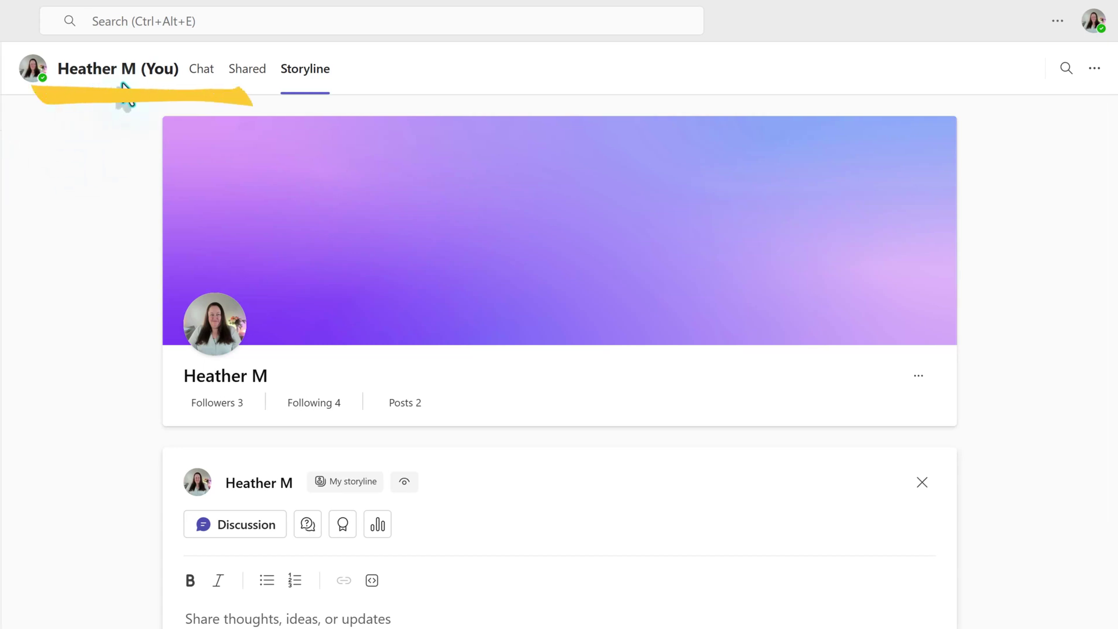
{"action": "scroll", "coordinate": [530, 469], "scroll_direction": "down", "scroll_amount": 2}
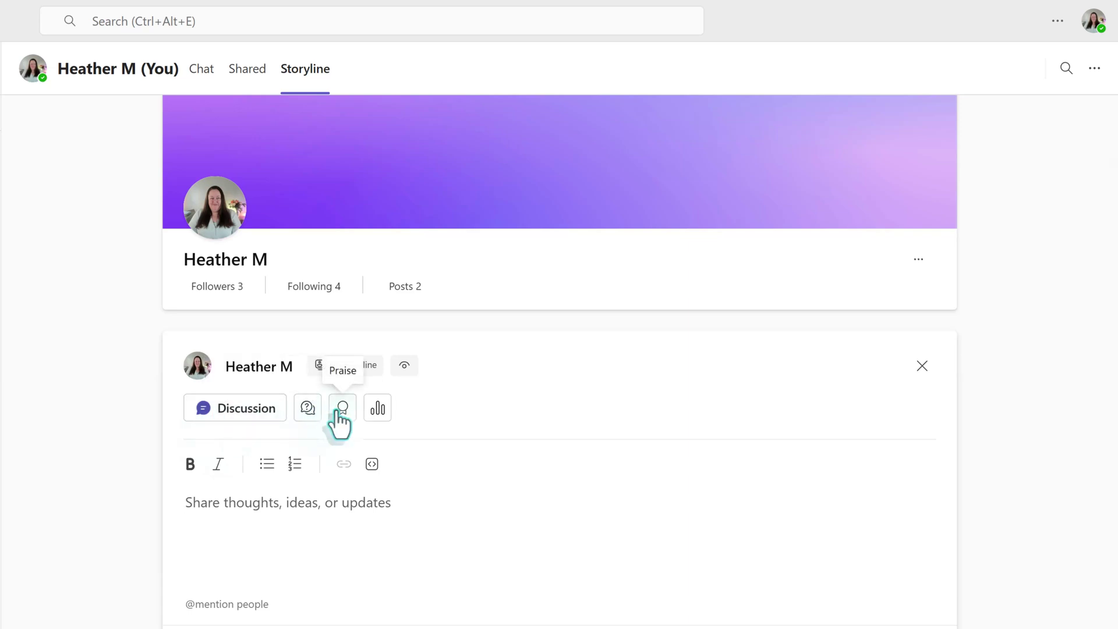
{"action": "left_click", "coordinate": [378, 408]}
- Enter the poll question "What should our next M365 Webinar Topic be?"
{"action": "type", "text": "W"}
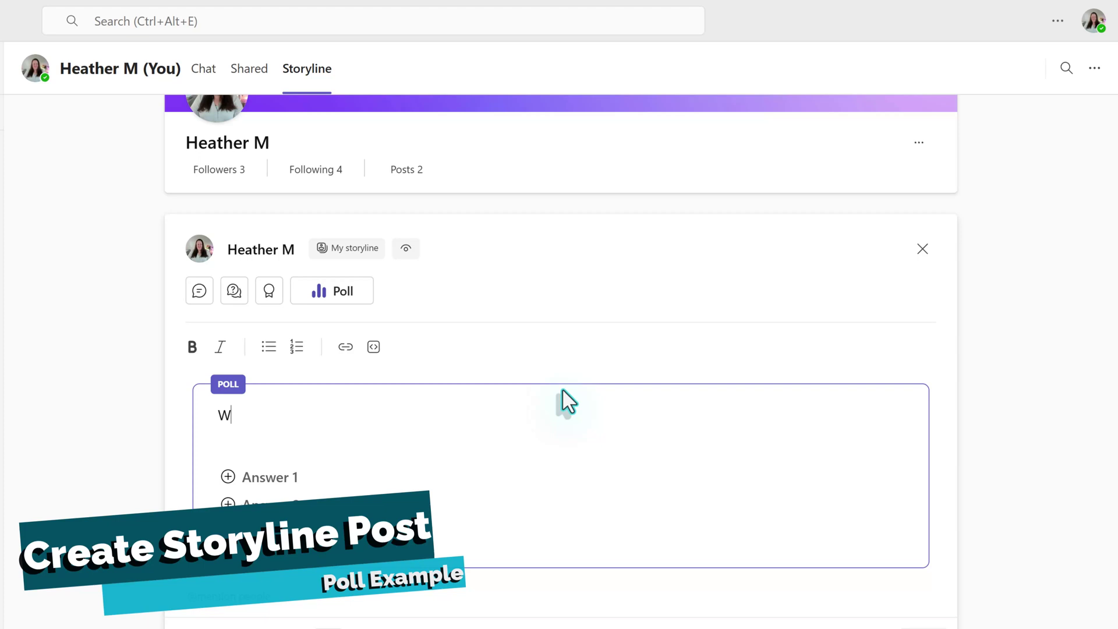
{"action": "type", "text": "hat should our next"}
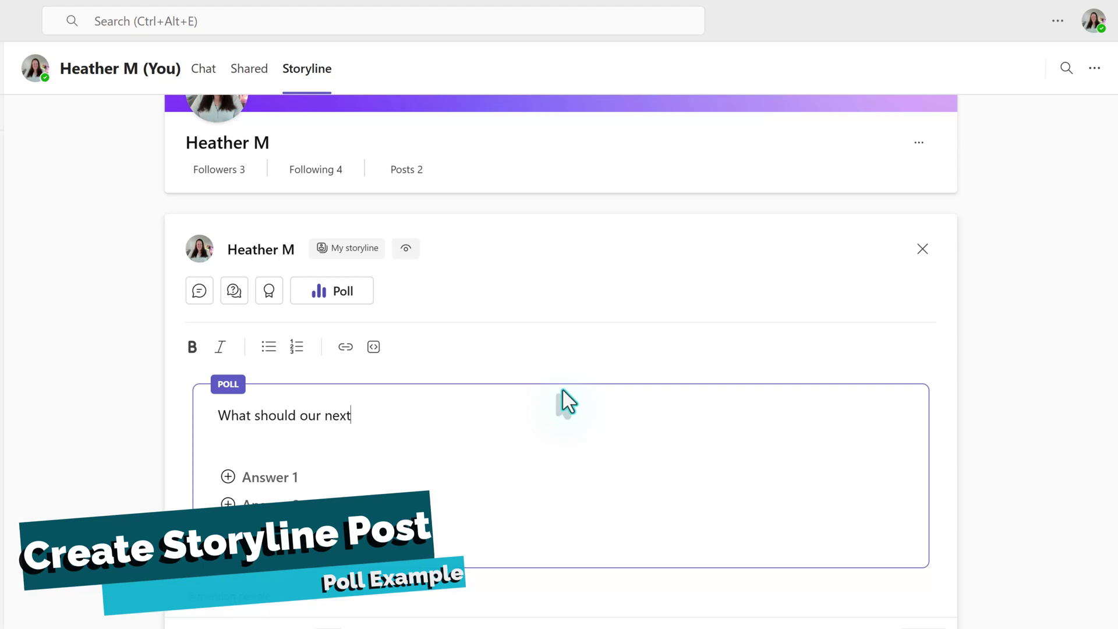
{"action": "type", "text": " M365 Webinar Topi"}
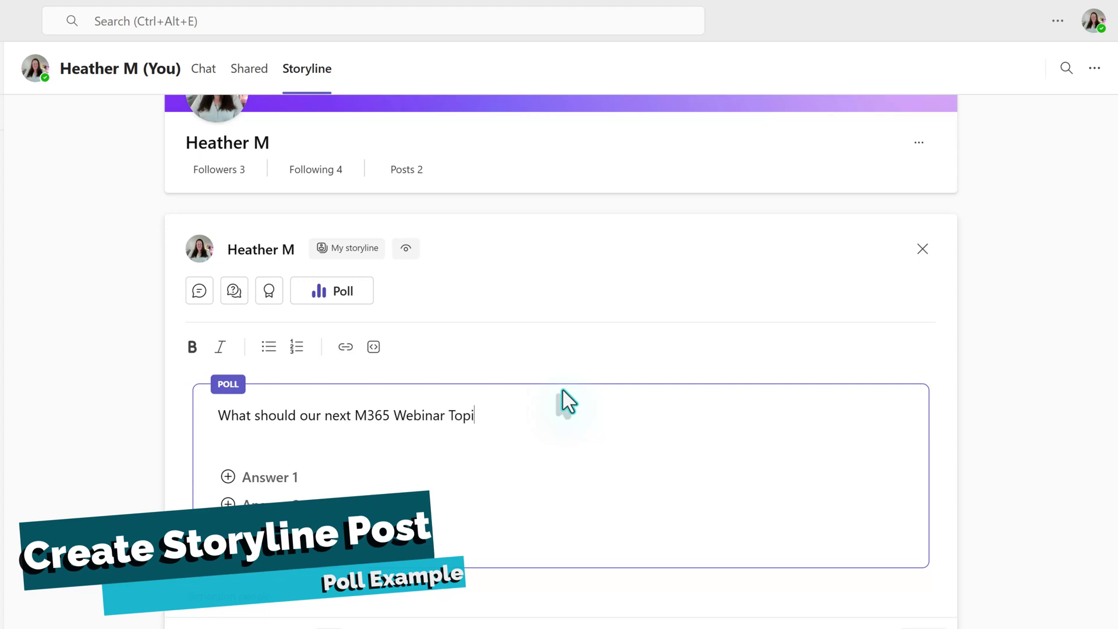
{"action": "type", "text": "c be"}
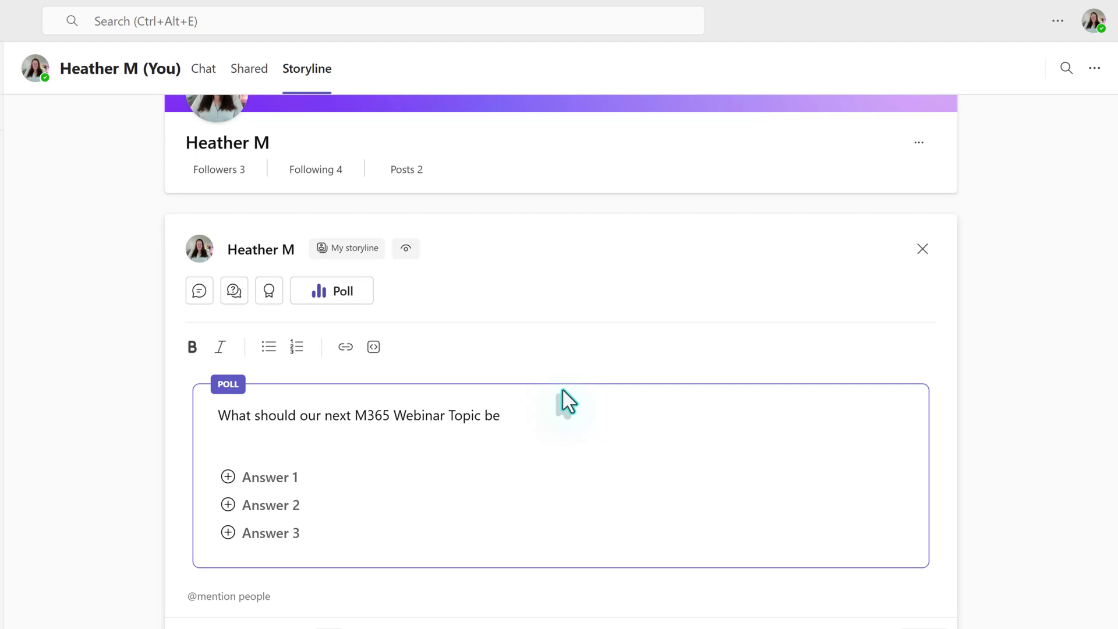
{"action": "type", "text": "?"}
- Fill in the poll answers Forms, SharePoint and Planner
{"action": "key", "text": "Tab"}
{"action": "type", "text": "Forms"}
{"action": "key", "text": "Tab"}
{"action": "type", "text": "SharePoint"}
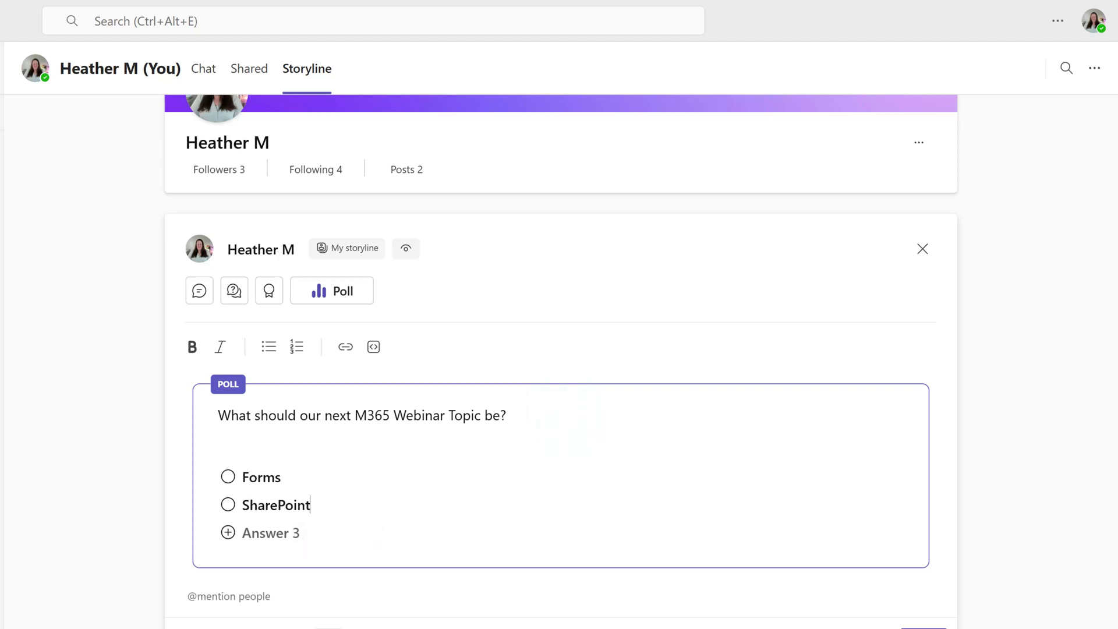
{"action": "key", "text": "Tab"}
{"action": "type", "text": "Planner"}
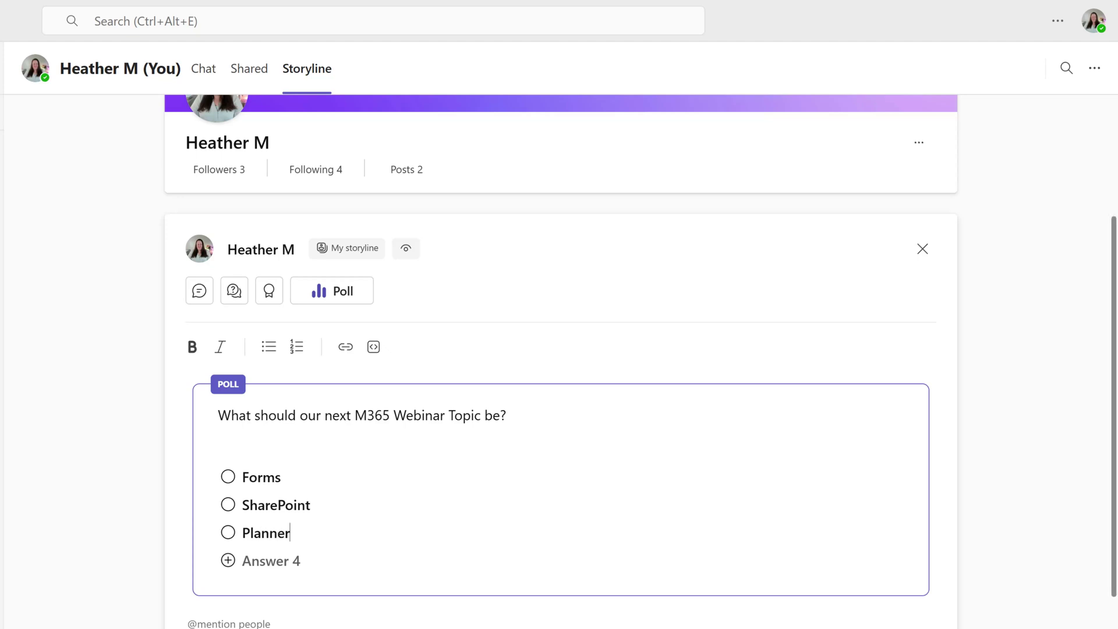
- Mention the colleague listed as Retail Manager in the poll post
{"action": "key", "text": "Tab"}
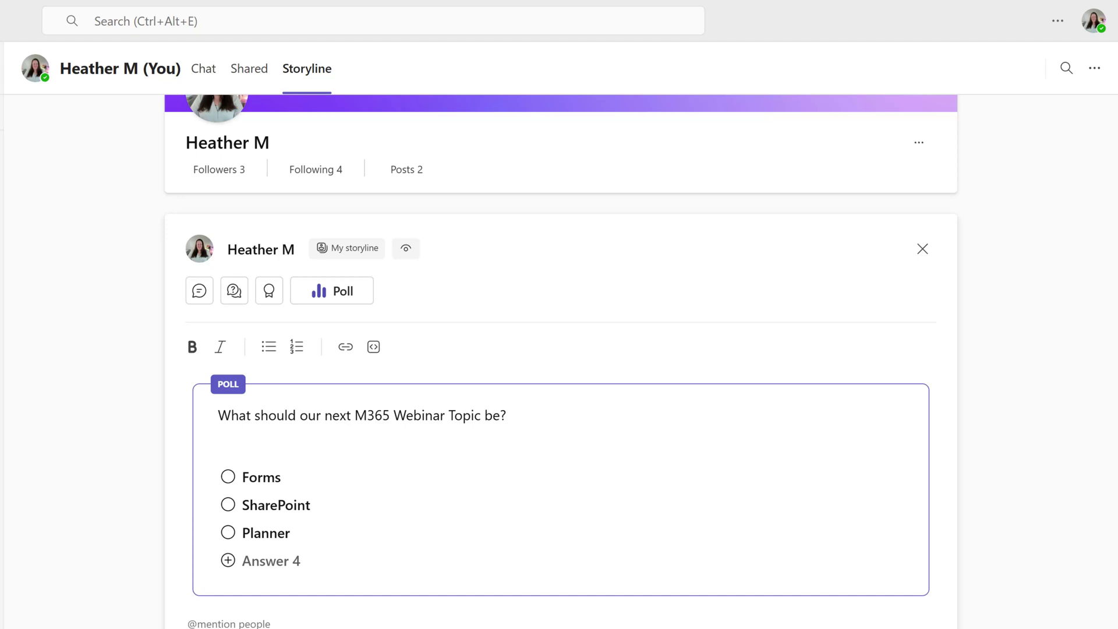
{"action": "left_click", "coordinate": [224, 624]}
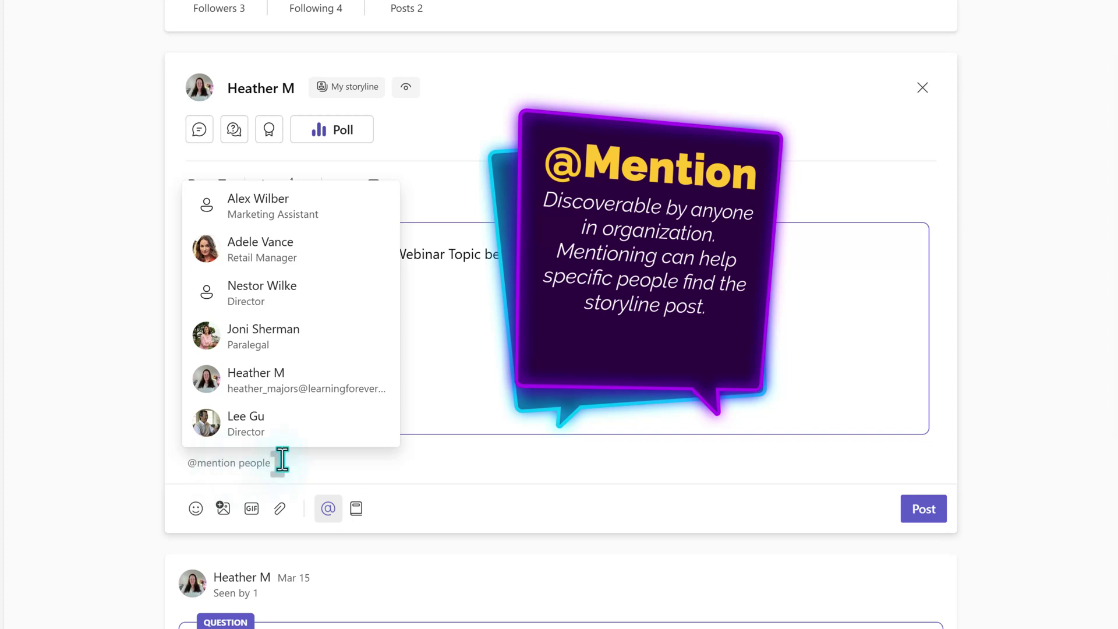
{"action": "left_click", "coordinate": [285, 253]}
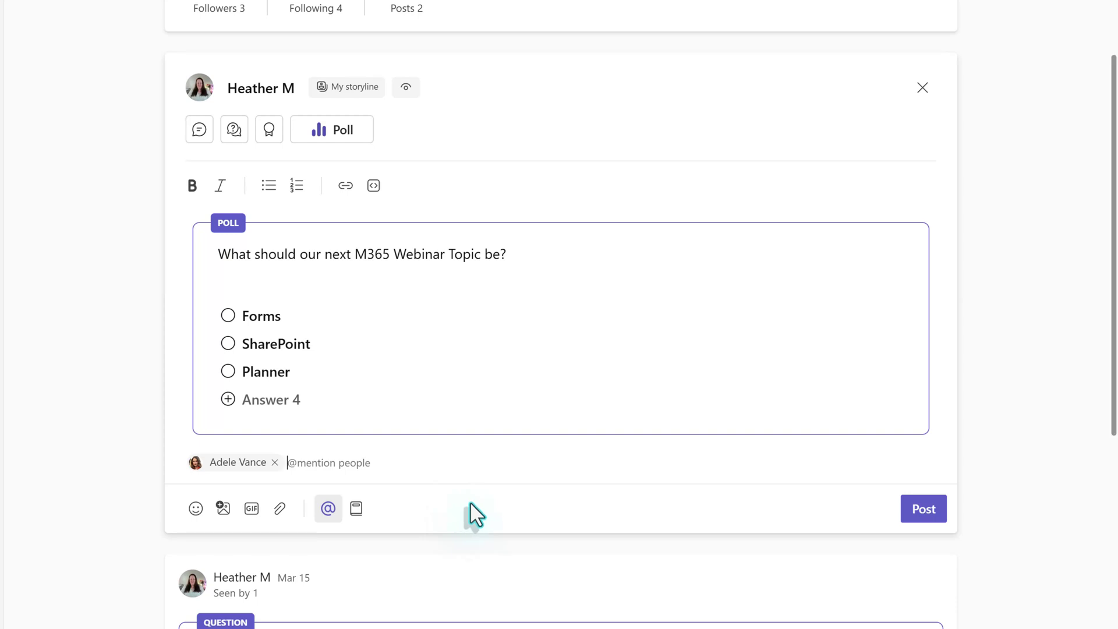
- Search for the topic "Training" to add to the poll post
{"action": "left_click", "coordinate": [356, 510]}
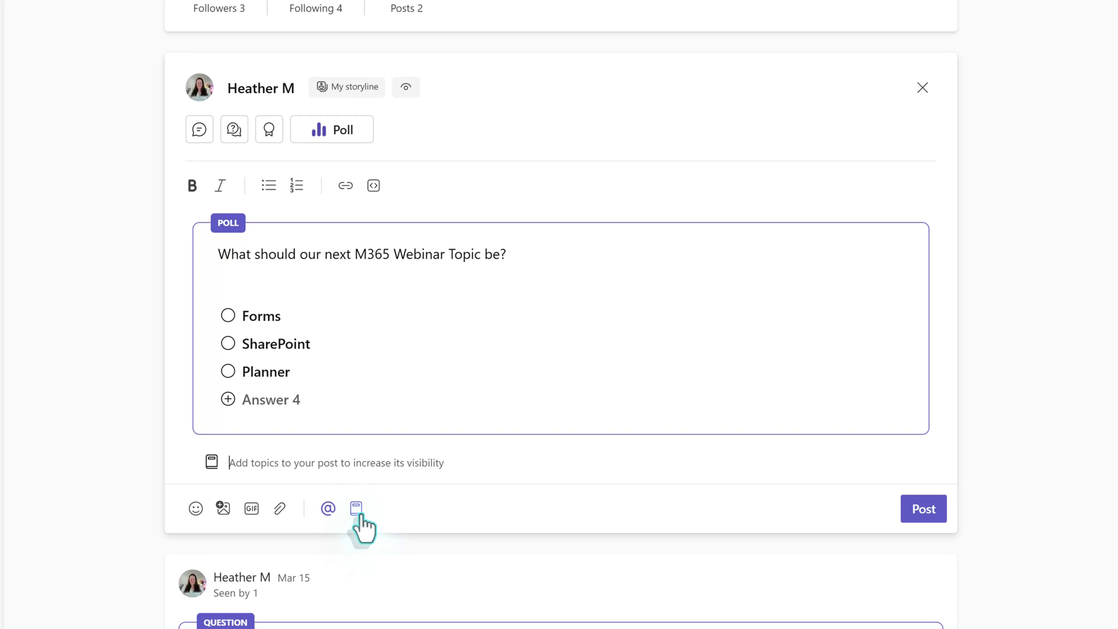
{"action": "left_click", "coordinate": [357, 510]}
{"action": "type", "text": "T"}
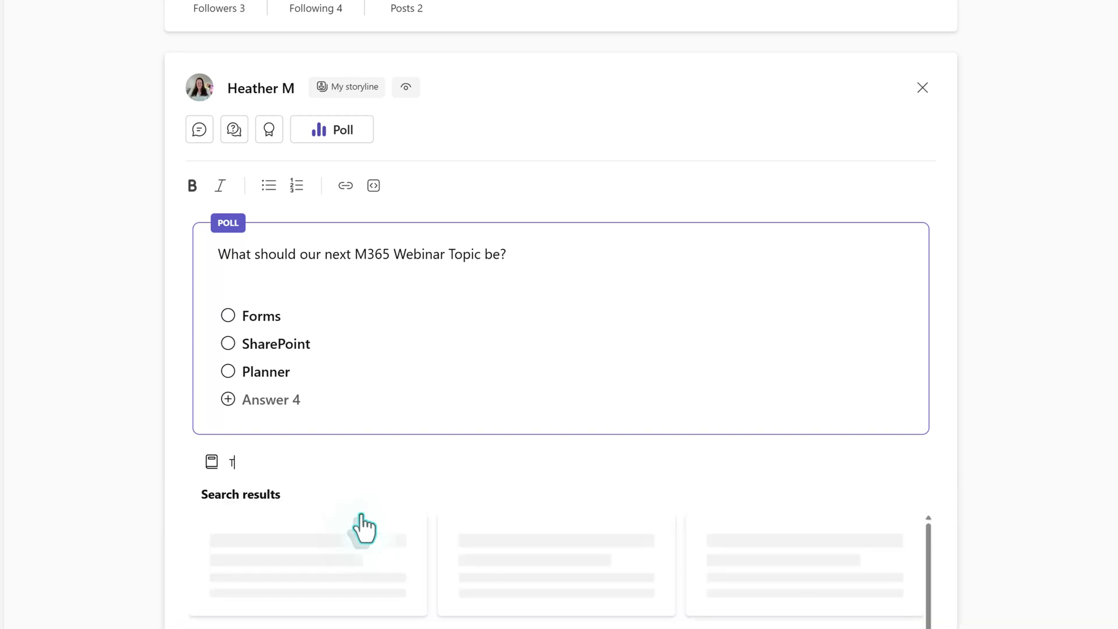
{"action": "type", "text": "raining"}
{"action": "scroll", "coordinate": [425, 504], "scroll_direction": "down", "scroll_amount": 3}
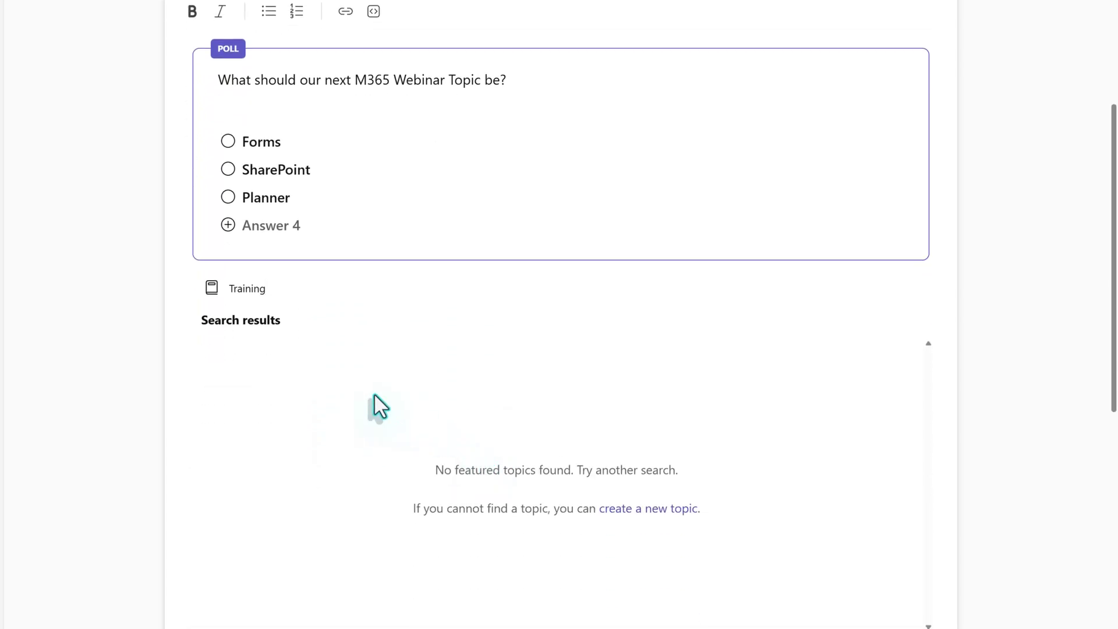
{"action": "scroll", "coordinate": [316, 376], "scroll_direction": "down", "scroll_amount": 1}
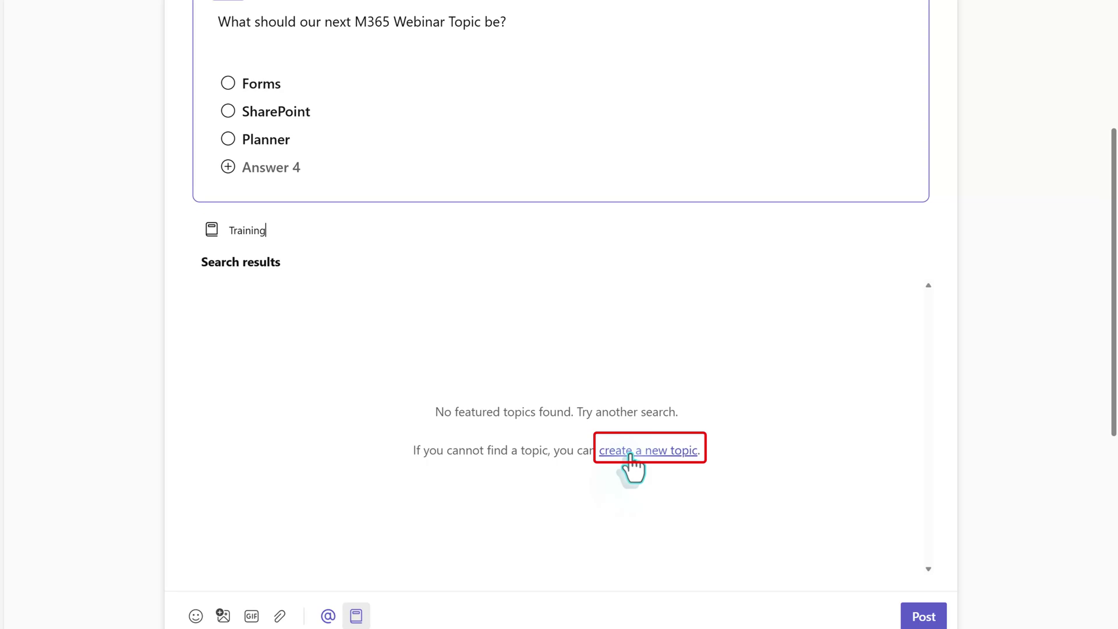
- Create the new topic Training with the description "For anything related to webinars and training events."
{"action": "left_click", "coordinate": [629, 457]}
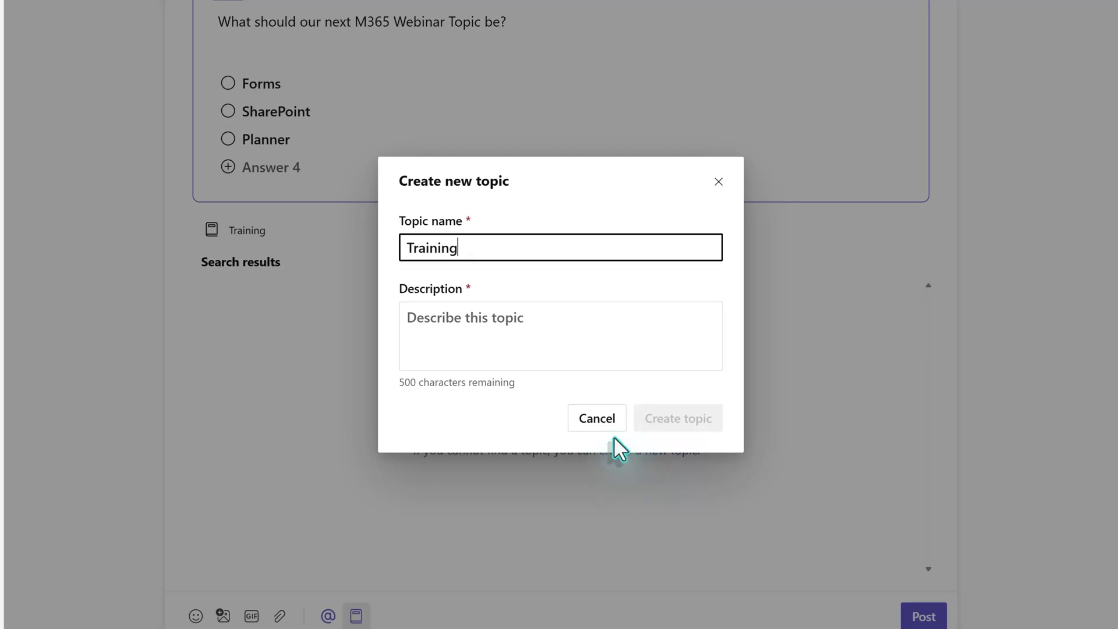
{"action": "left_click", "coordinate": [470, 327]}
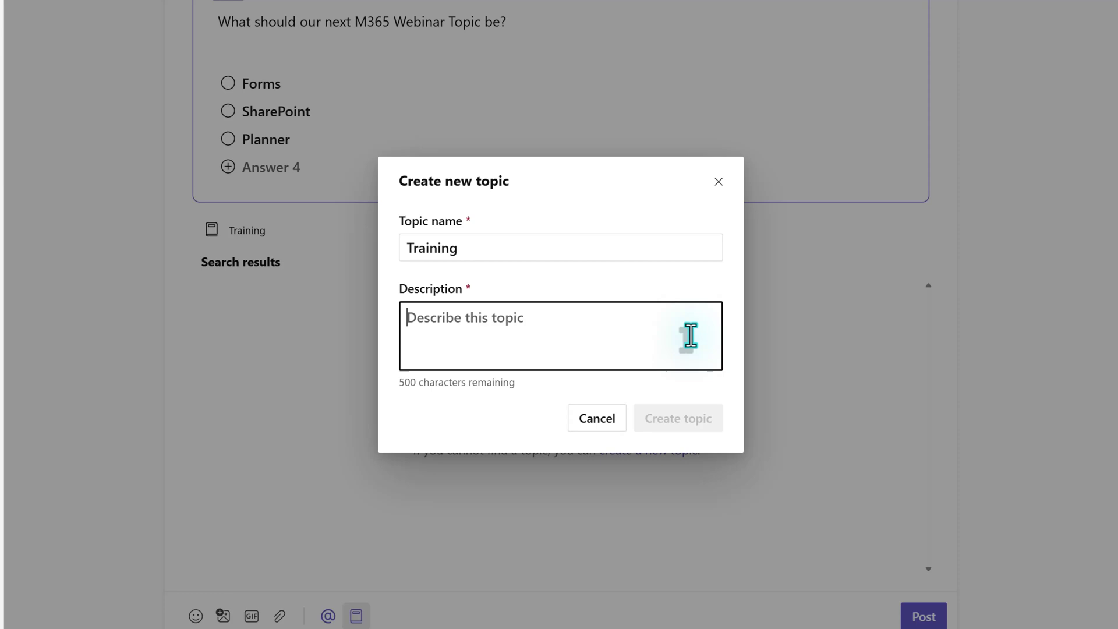
{"action": "type", "text": "For "}
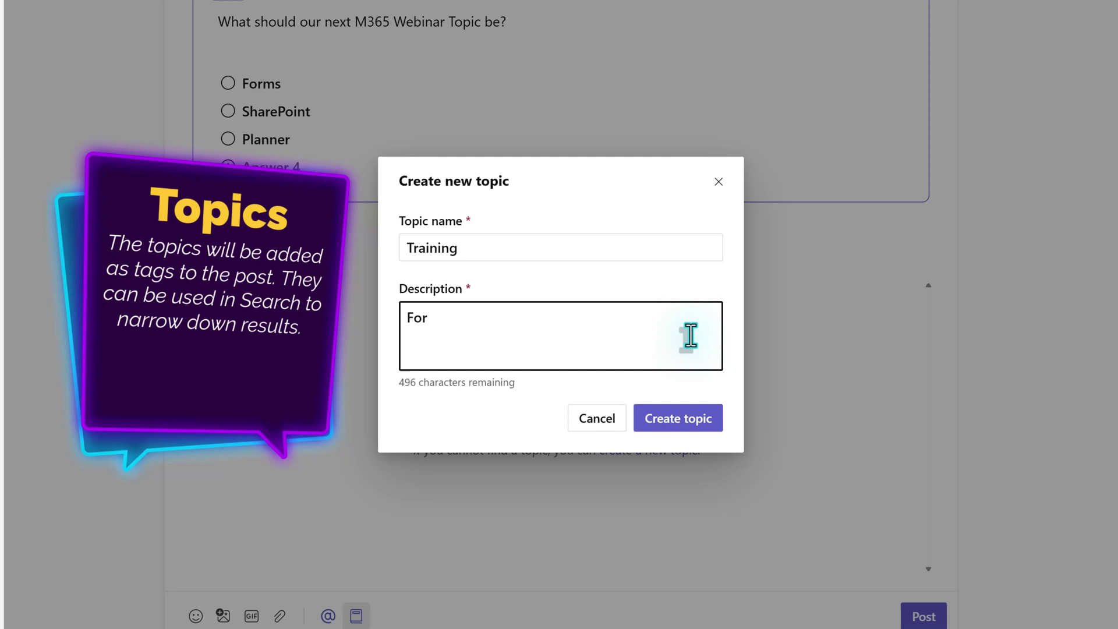
{"action": "type", "text": "anything rela"}
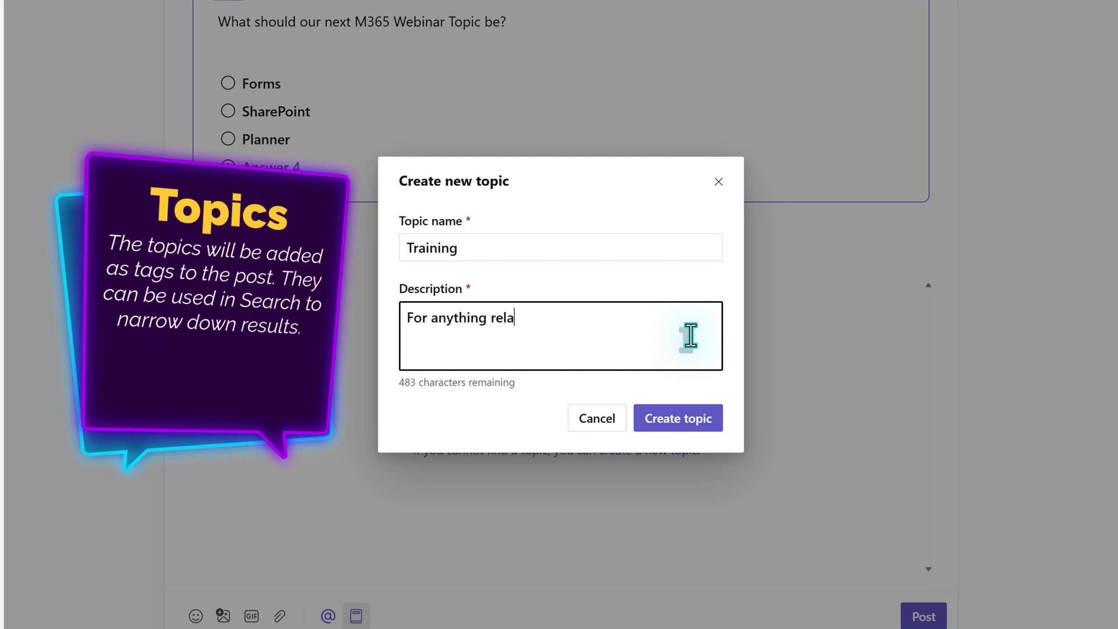
{"action": "type", "text": "ted to webinars and "}
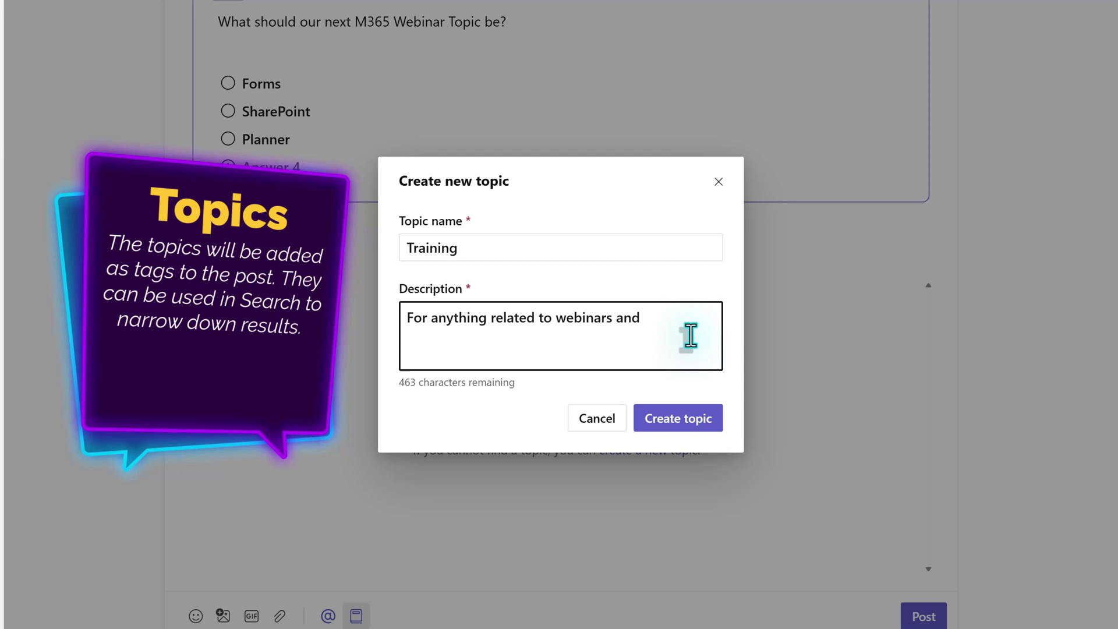
{"action": "type", "text": "training events."}
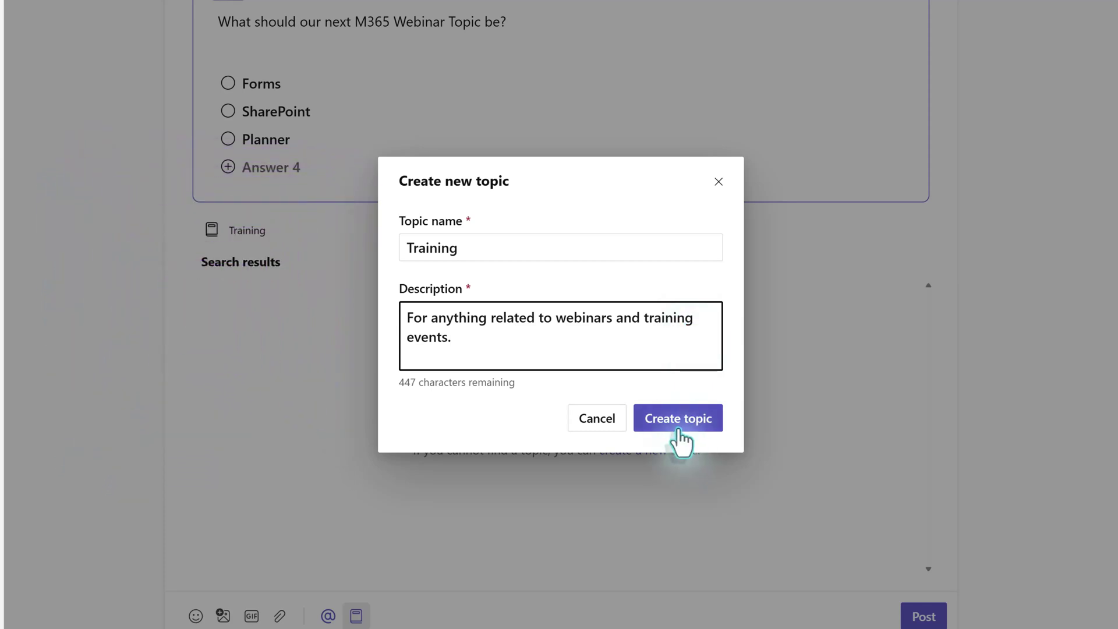
{"action": "left_click", "coordinate": [678, 430]}
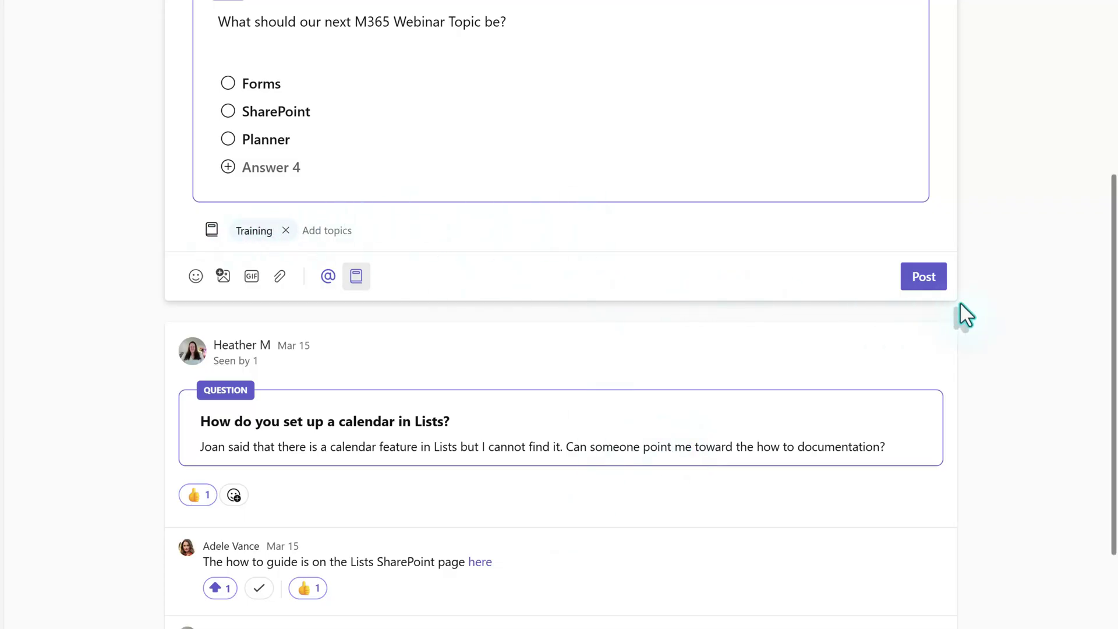
- Publish the finished poll to the storyline
{"action": "scroll", "coordinate": [929, 298], "scroll_direction": "up", "scroll_amount": 1}
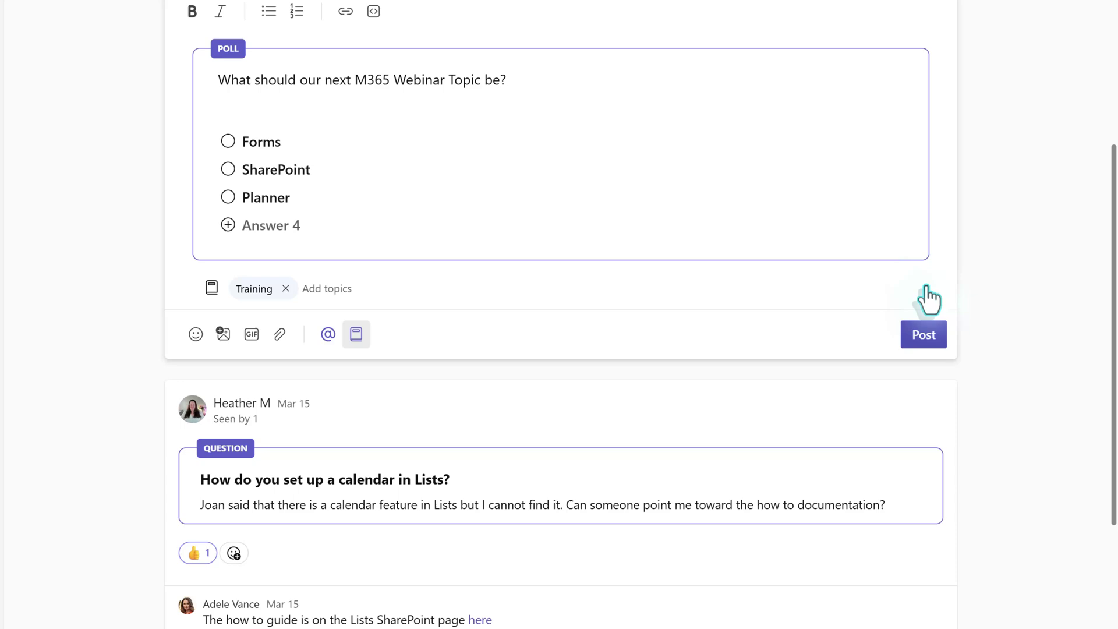
{"action": "scroll", "coordinate": [948, 321], "scroll_direction": "up", "scroll_amount": 1}
{"action": "left_click", "coordinate": [925, 395]}
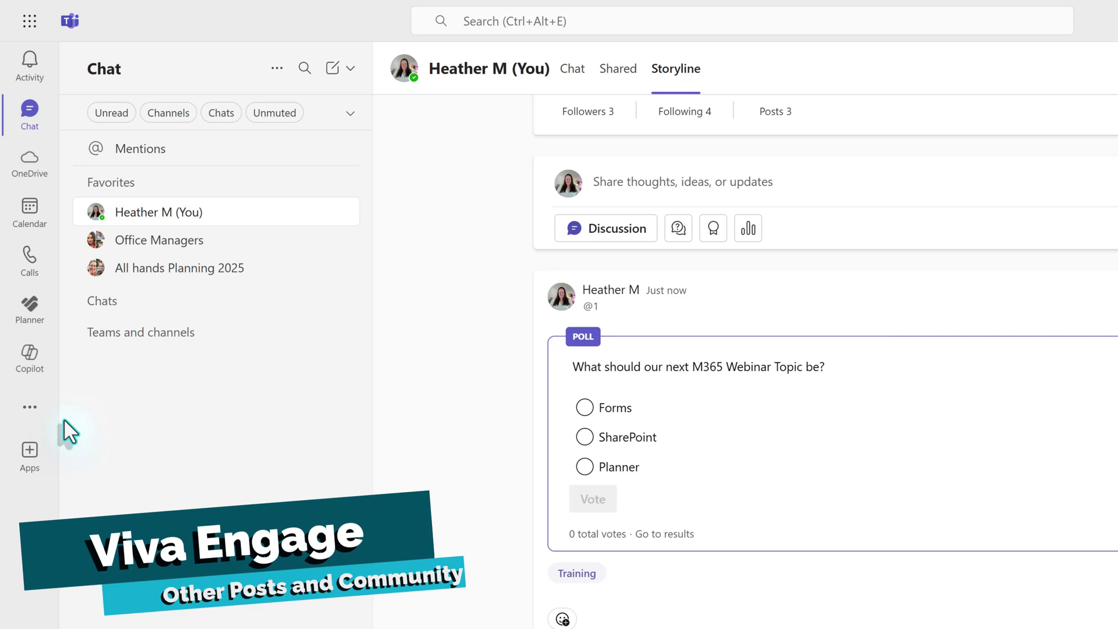
- Pin the Viva Engage app to the app bar
{"action": "left_click", "coordinate": [27, 411]}
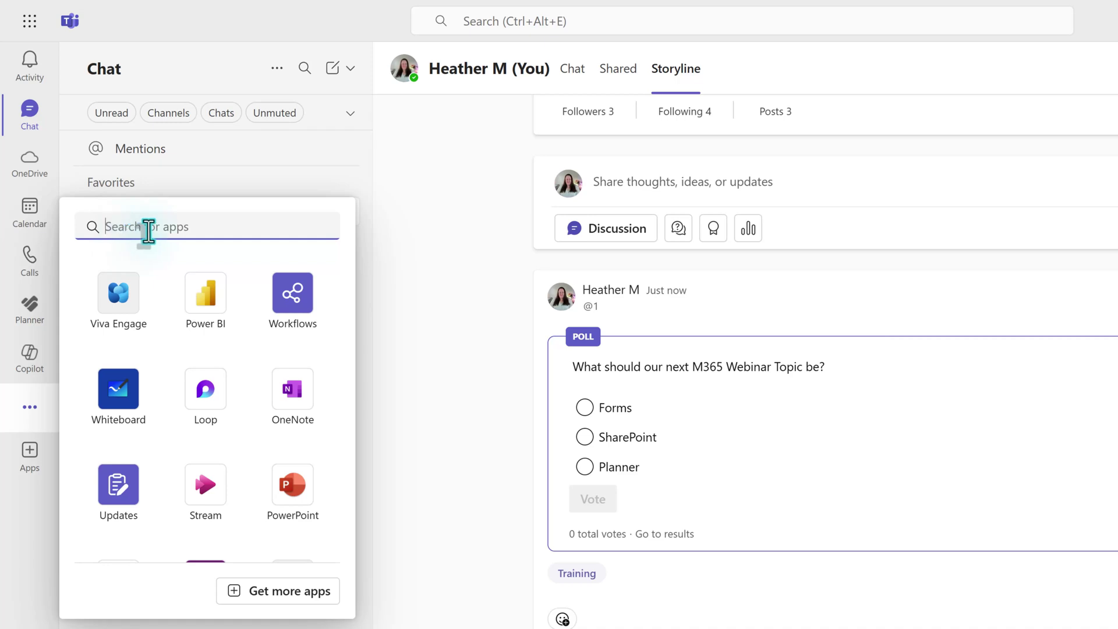
{"action": "right_click", "coordinate": [129, 314]}
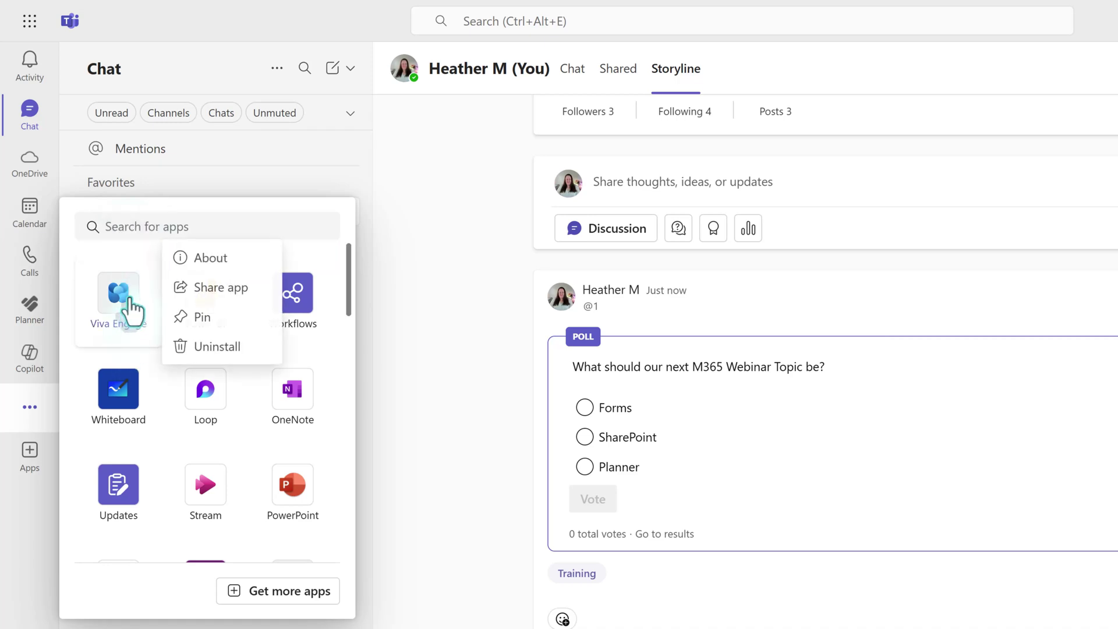
{"action": "left_click", "coordinate": [200, 322]}
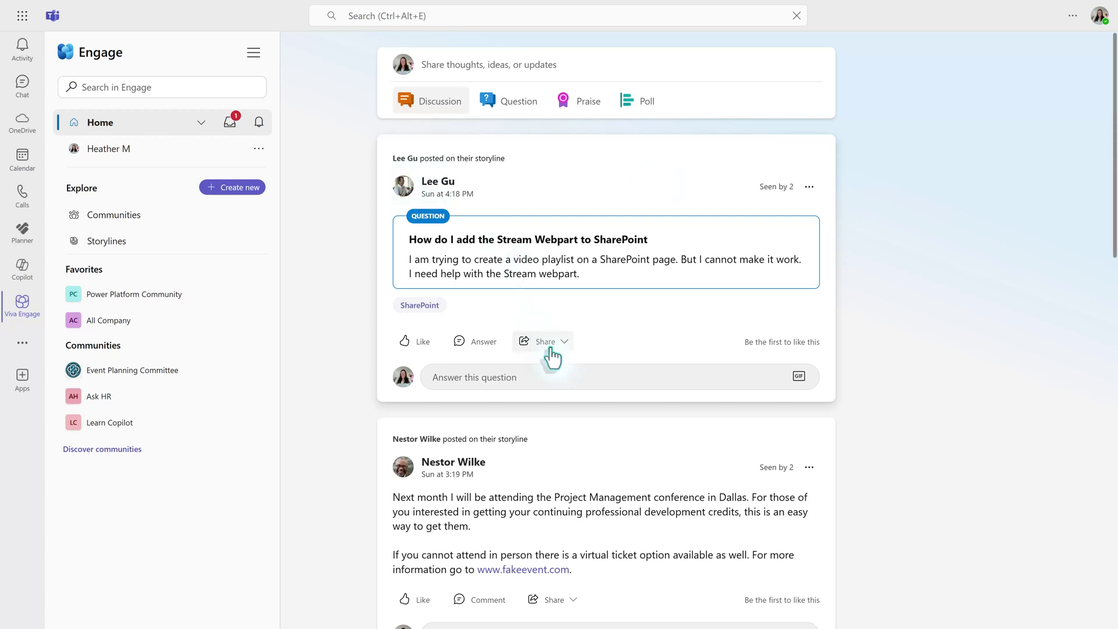
- Look through the Viva Engage home feed, including the Ask HR question about tax filing forms and its answers
{"action": "scroll", "coordinate": [578, 425], "scroll_direction": "down", "scroll_amount": 3}
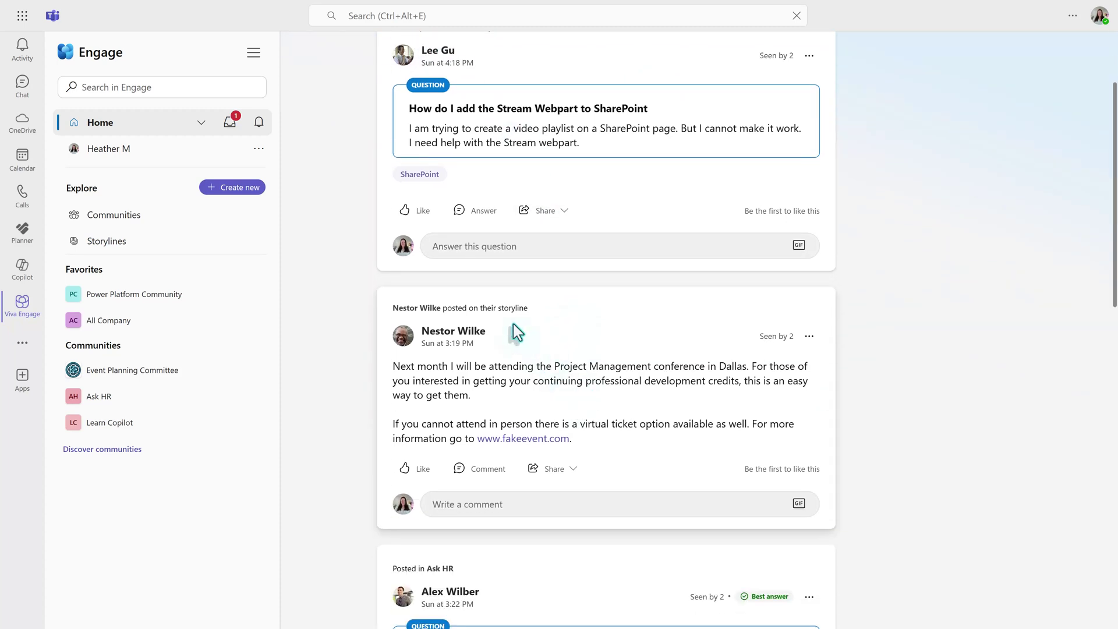
{"action": "scroll", "coordinate": [517, 335], "scroll_direction": "down", "scroll_amount": 6}
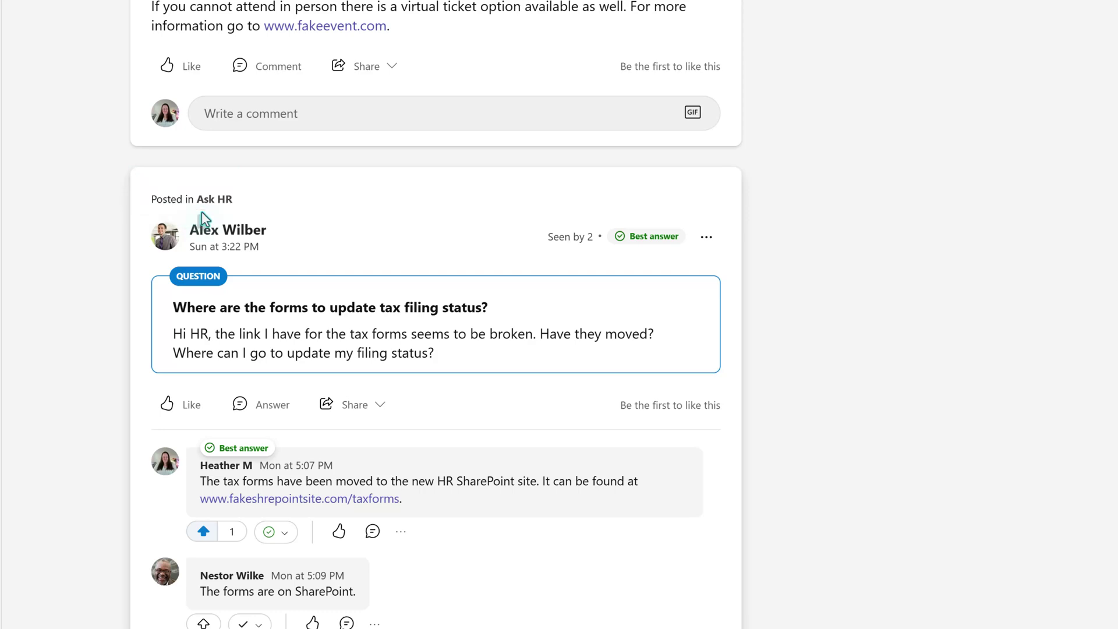
{"action": "scroll", "coordinate": [227, 211], "scroll_direction": "down", "scroll_amount": 3}
{"action": "scroll", "coordinate": [237, 208], "scroll_direction": "down", "scroll_amount": 2}
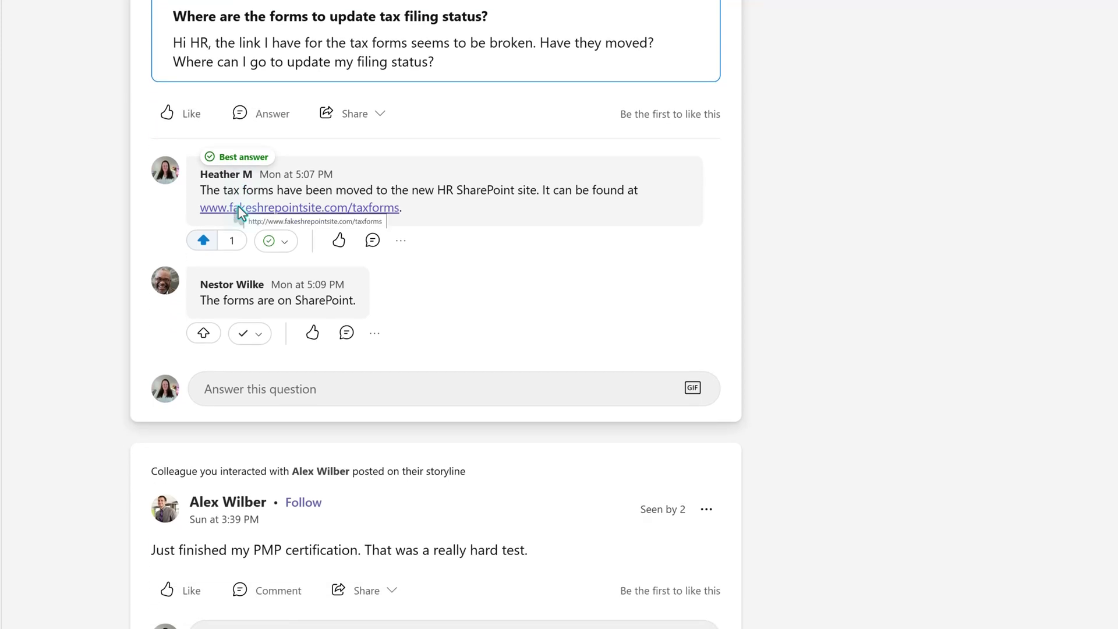
{"action": "left_click", "coordinate": [242, 213]}
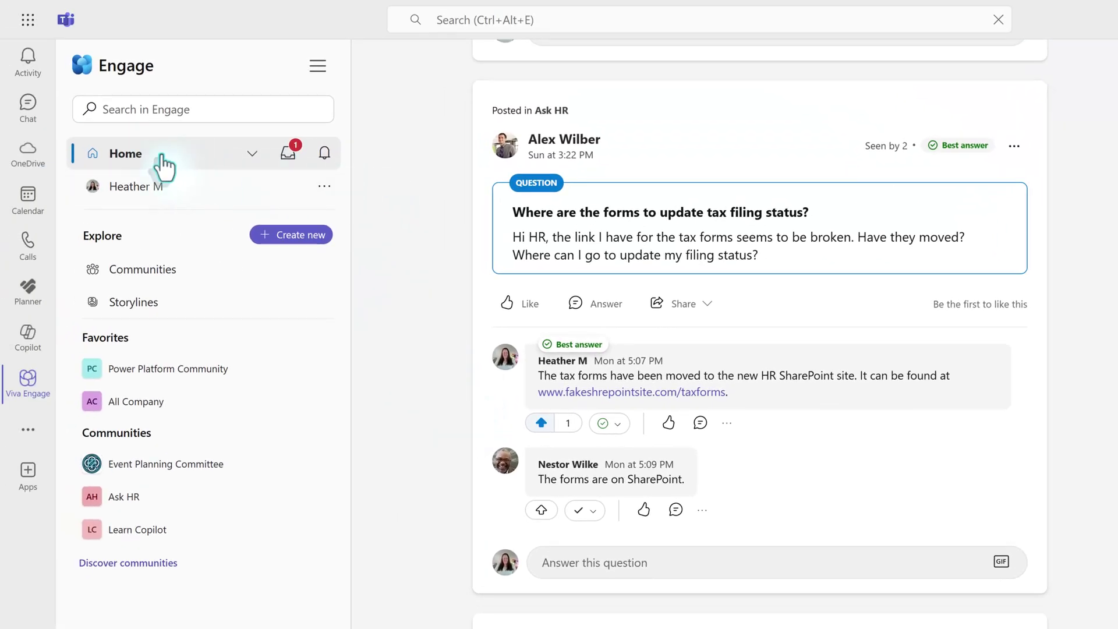
- View the Home feed options, then check the Engage inbox and notifications
{"action": "left_click", "coordinate": [253, 155]}
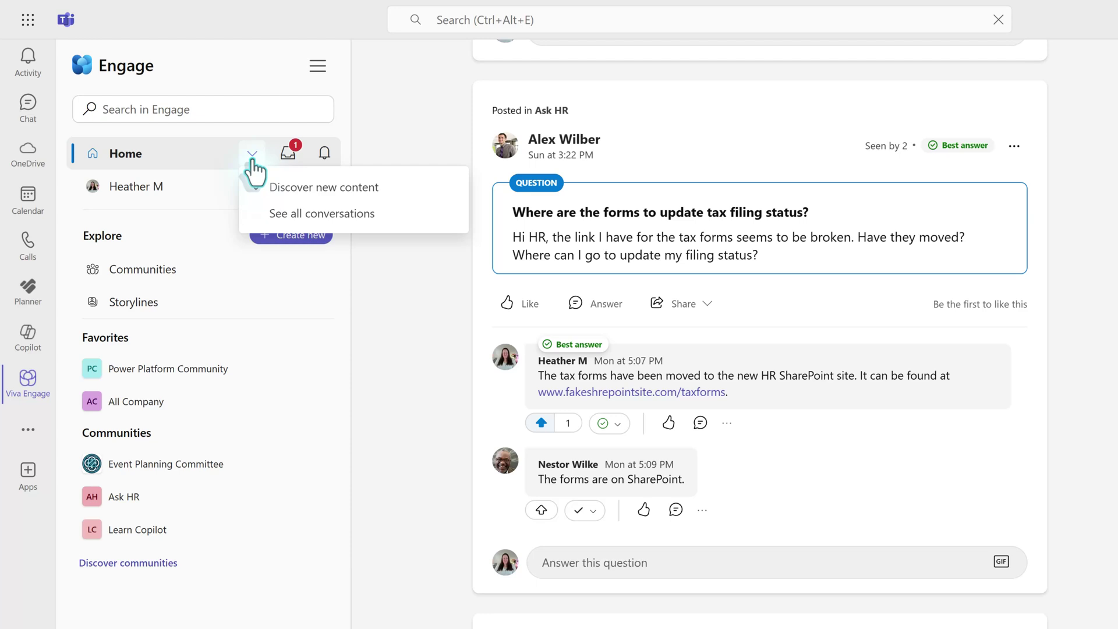
{"action": "left_click", "coordinate": [287, 157]}
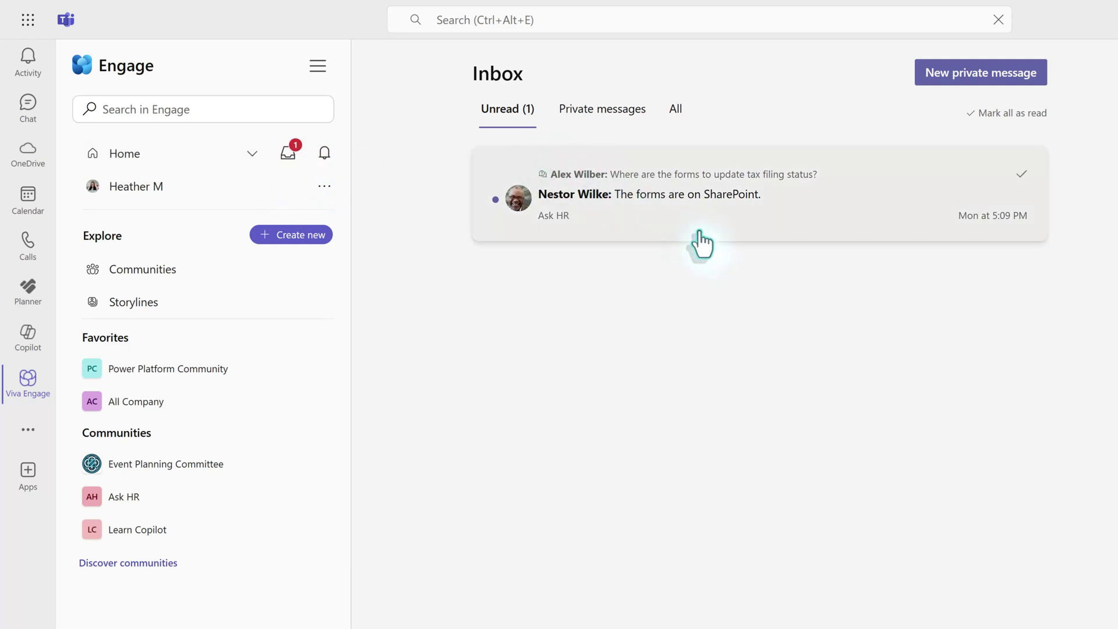
{"action": "left_click", "coordinate": [324, 162]}
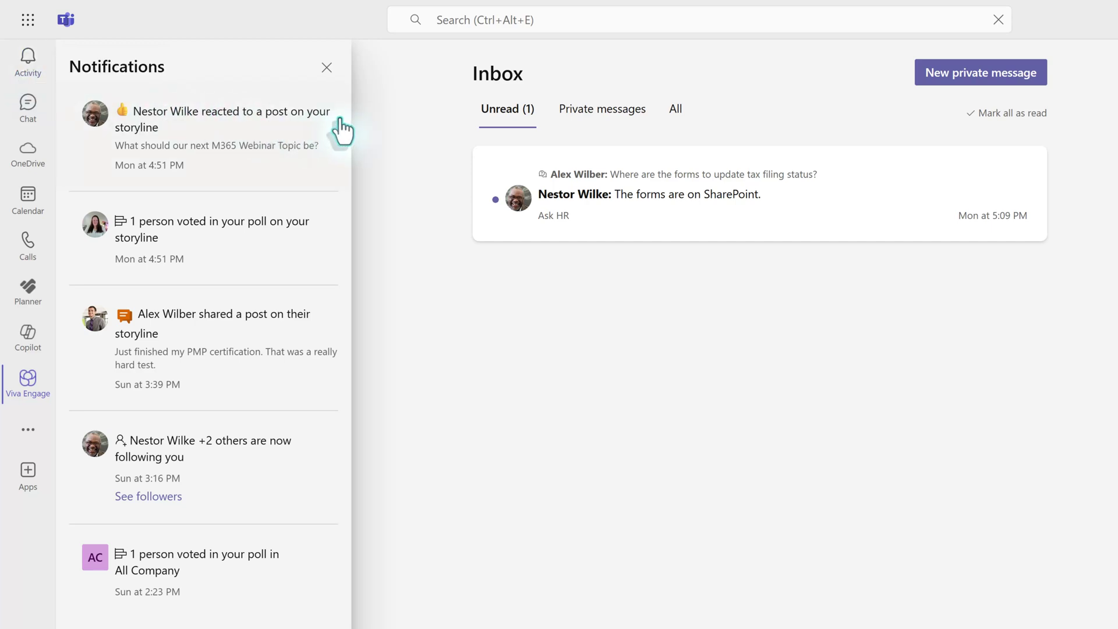
- Close the notifications and look through your own profile's storyline, including the M365 webinar topic poll and its comment
{"action": "left_click", "coordinate": [327, 69]}
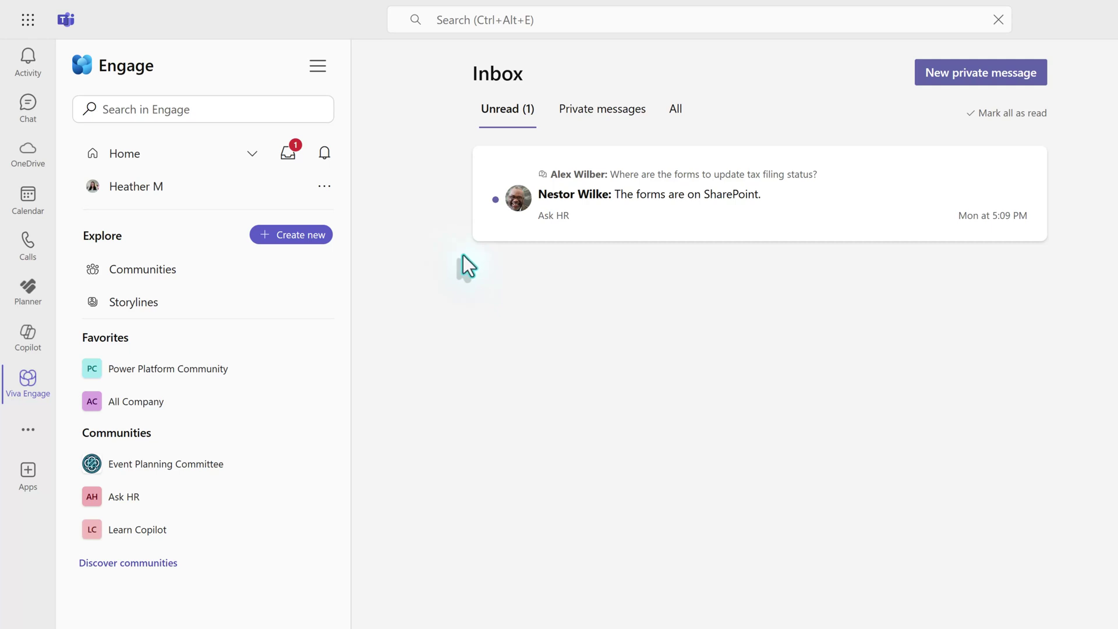
{"action": "left_click", "coordinate": [133, 196]}
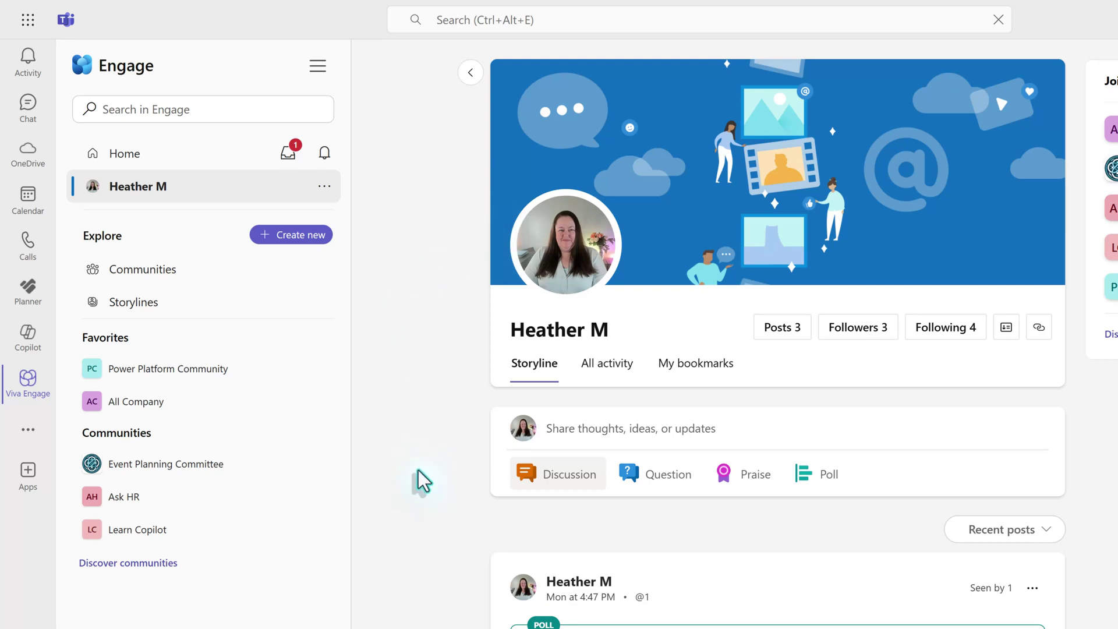
{"action": "scroll", "coordinate": [420, 475], "scroll_direction": "down", "scroll_amount": 4}
{"action": "scroll", "coordinate": [452, 454], "scroll_direction": "down", "scroll_amount": 6}
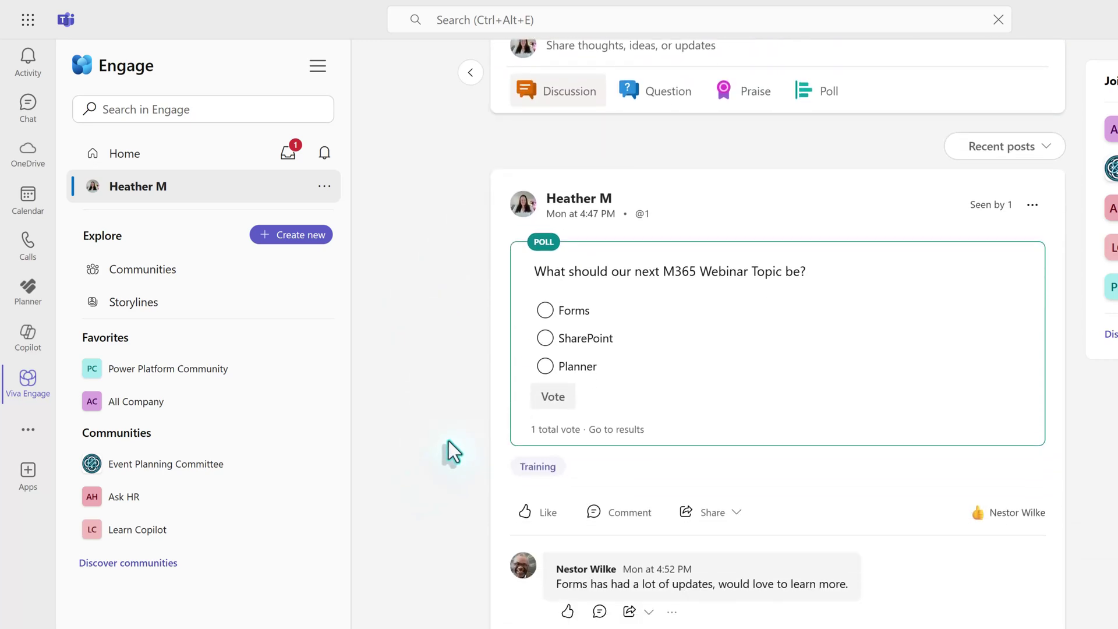
{"action": "scroll", "coordinate": [454, 452], "scroll_direction": "up", "scroll_amount": 10}
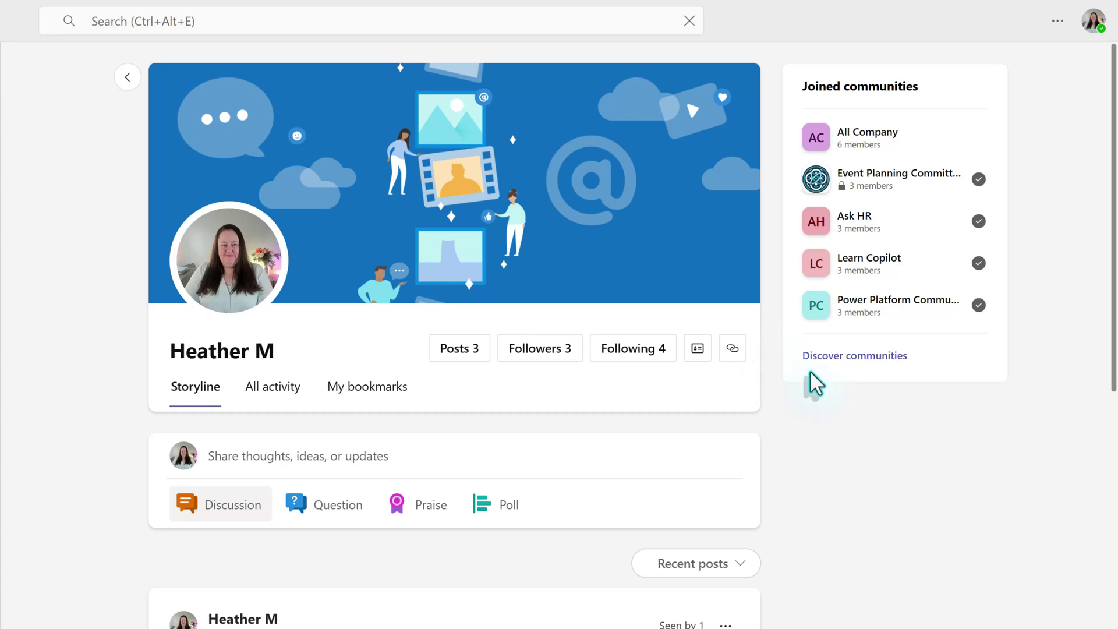
- Discover communities from the profile's joined list, open the Ask HR community and look through its conversations
{"action": "left_click", "coordinate": [856, 357]}
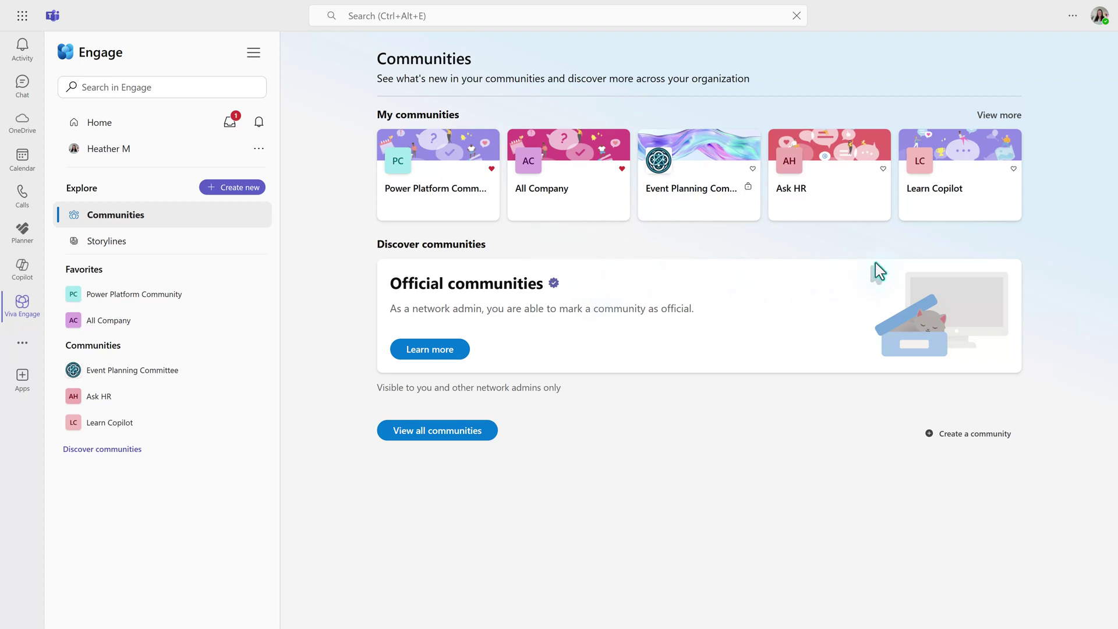
{"action": "left_click", "coordinate": [815, 202]}
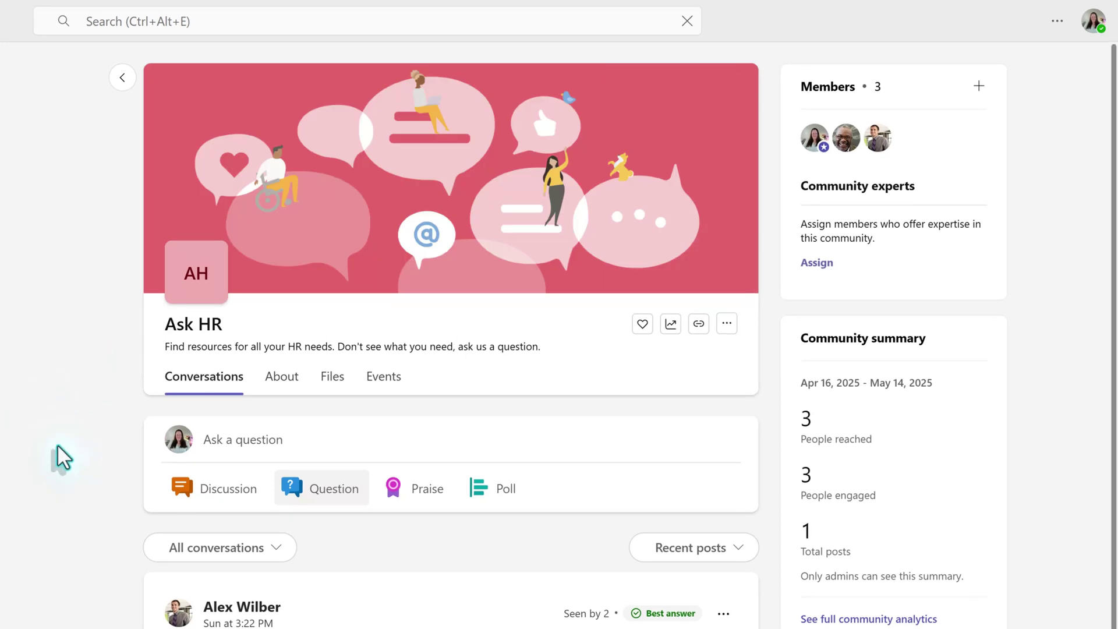
{"action": "scroll", "coordinate": [58, 447], "scroll_direction": "down", "scroll_amount": 5}
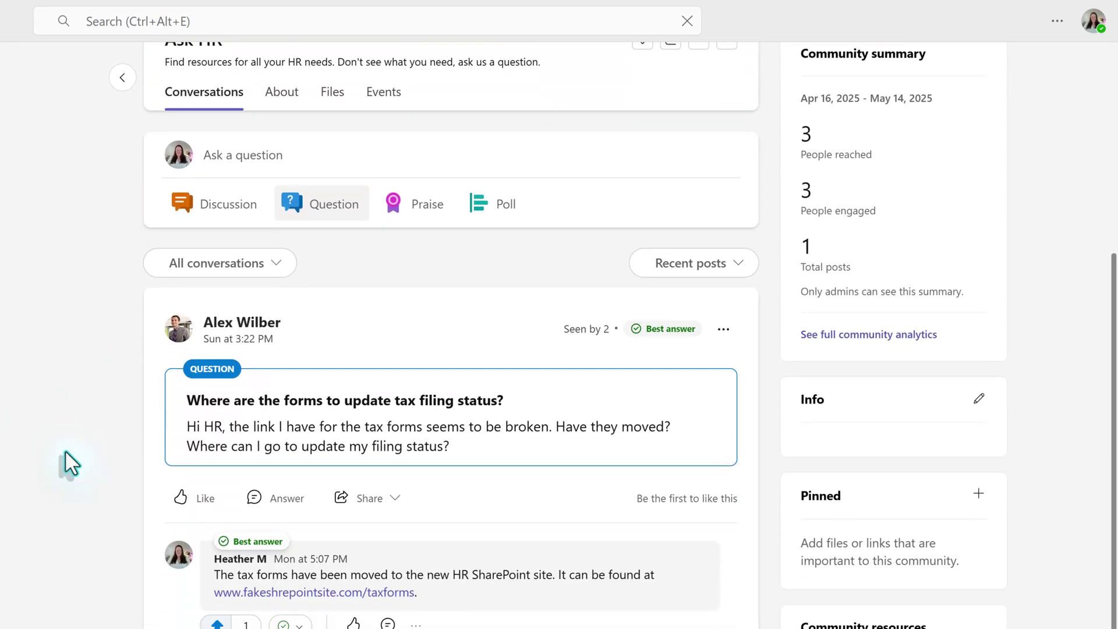
{"action": "scroll", "coordinate": [65, 450], "scroll_direction": "up", "scroll_amount": 3}
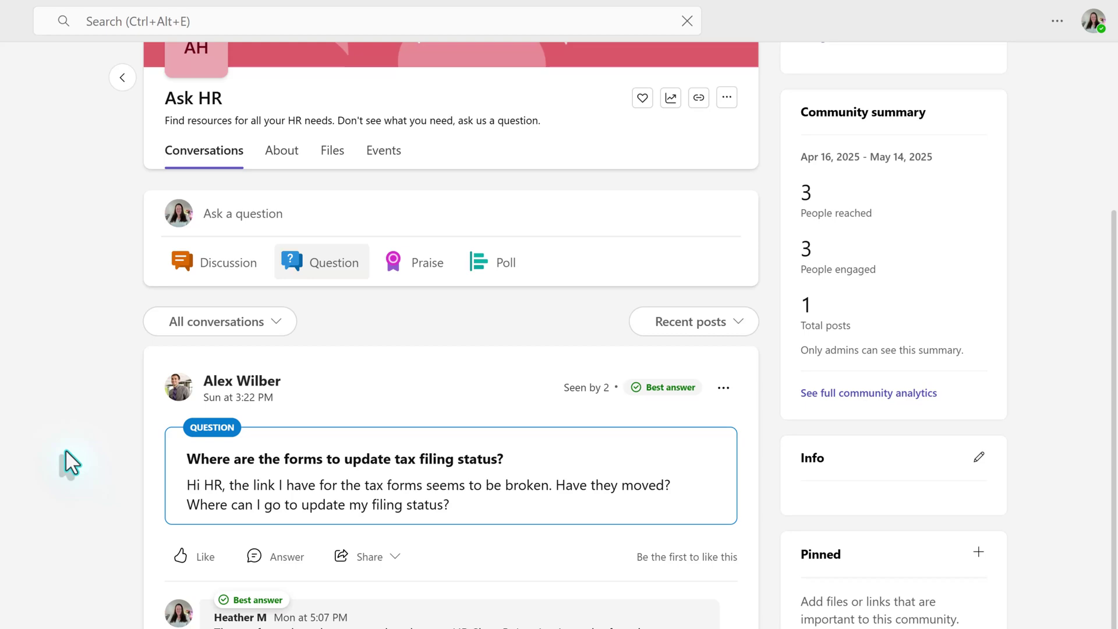
{"action": "scroll", "coordinate": [66, 450], "scroll_direction": "up", "scroll_amount": 2}
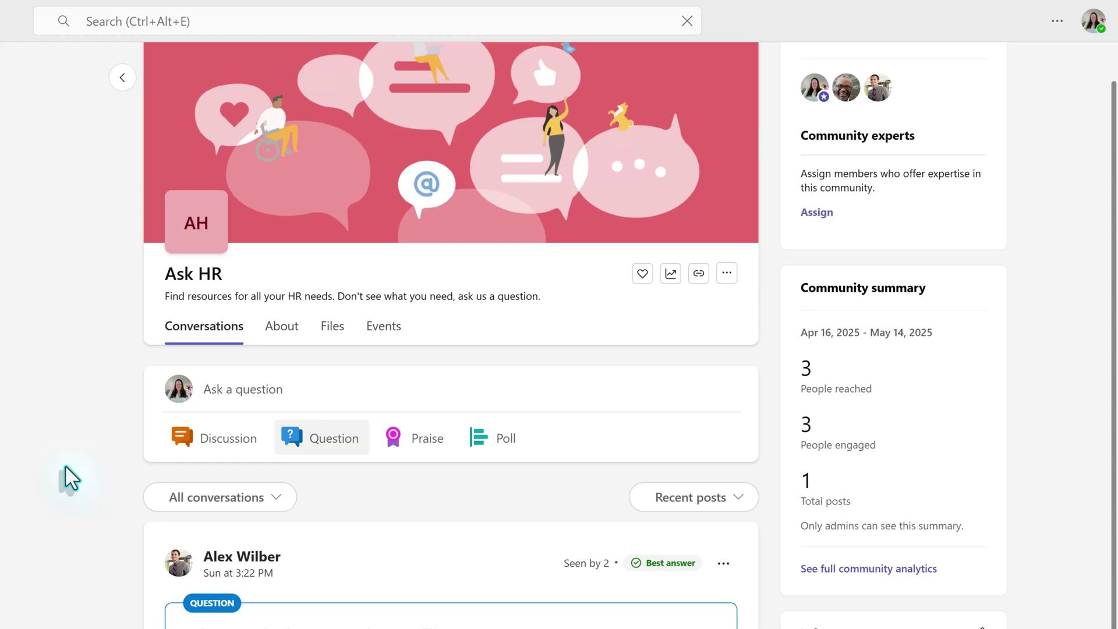
{"action": "scroll", "coordinate": [67, 450], "scroll_direction": "down", "scroll_amount": 2}
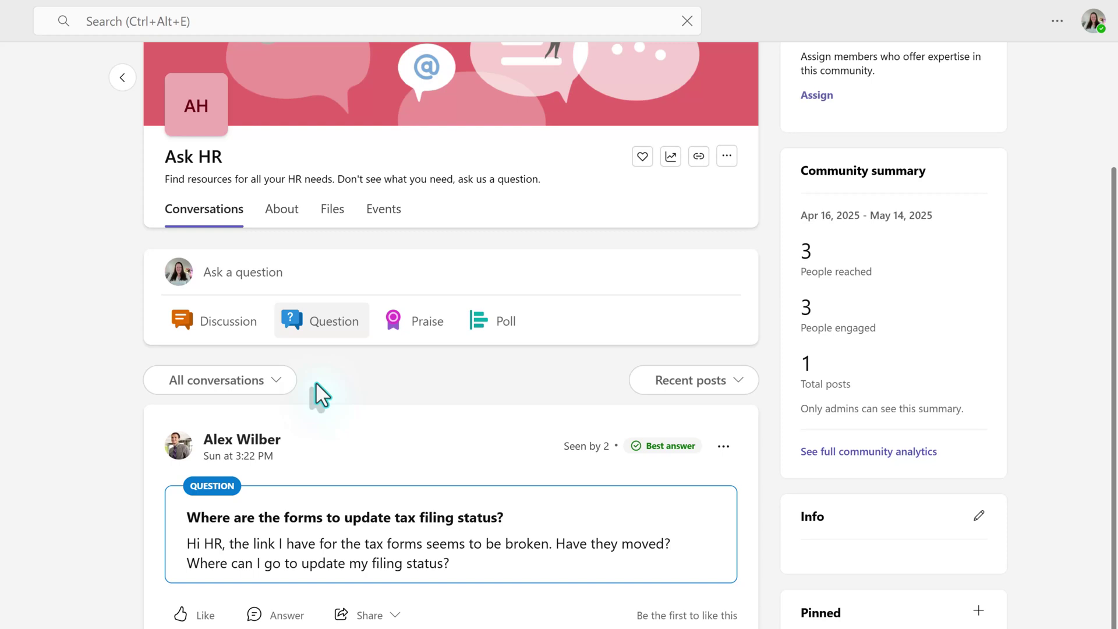
- View the filter and sort options for the Ask HR conversations without changing them
{"action": "left_click", "coordinate": [277, 382]}
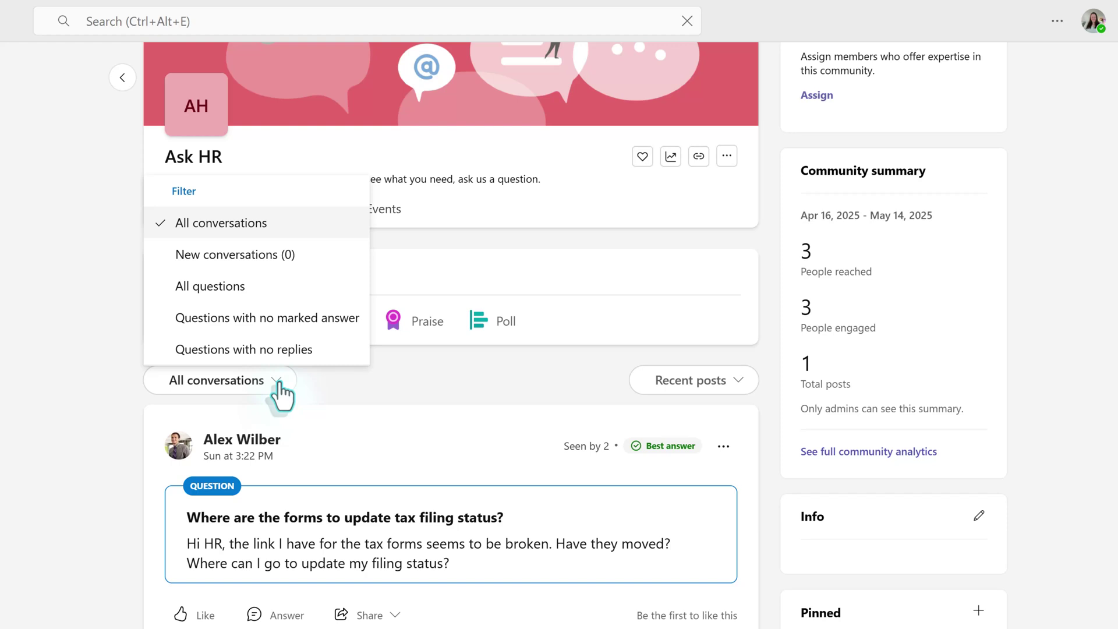
{"action": "left_click", "coordinate": [740, 381]}
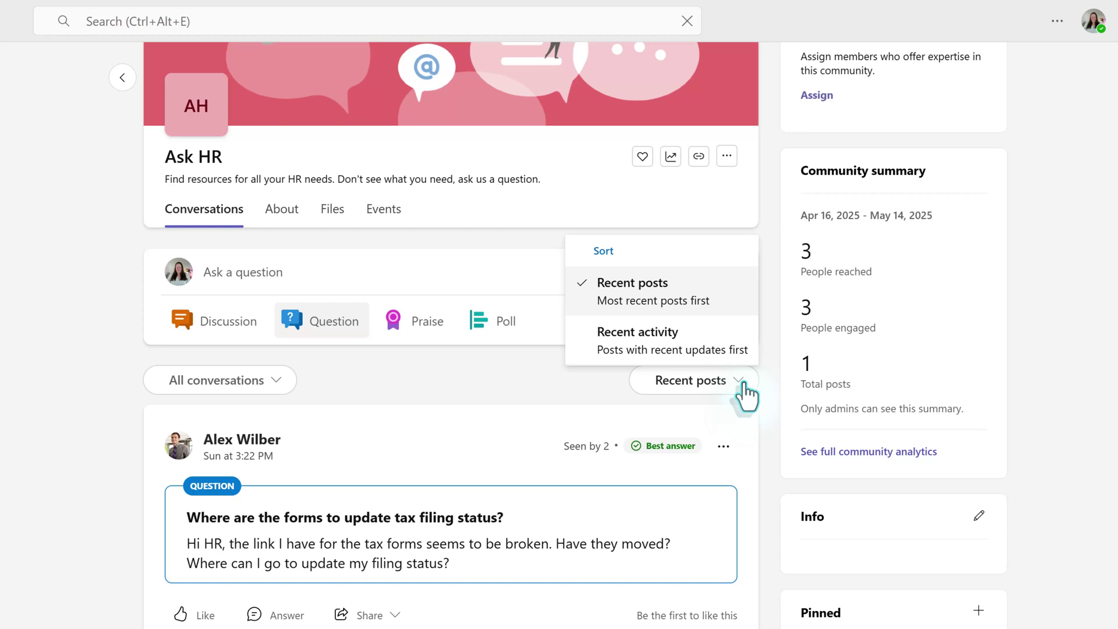
{"action": "left_click", "coordinate": [389, 399]}
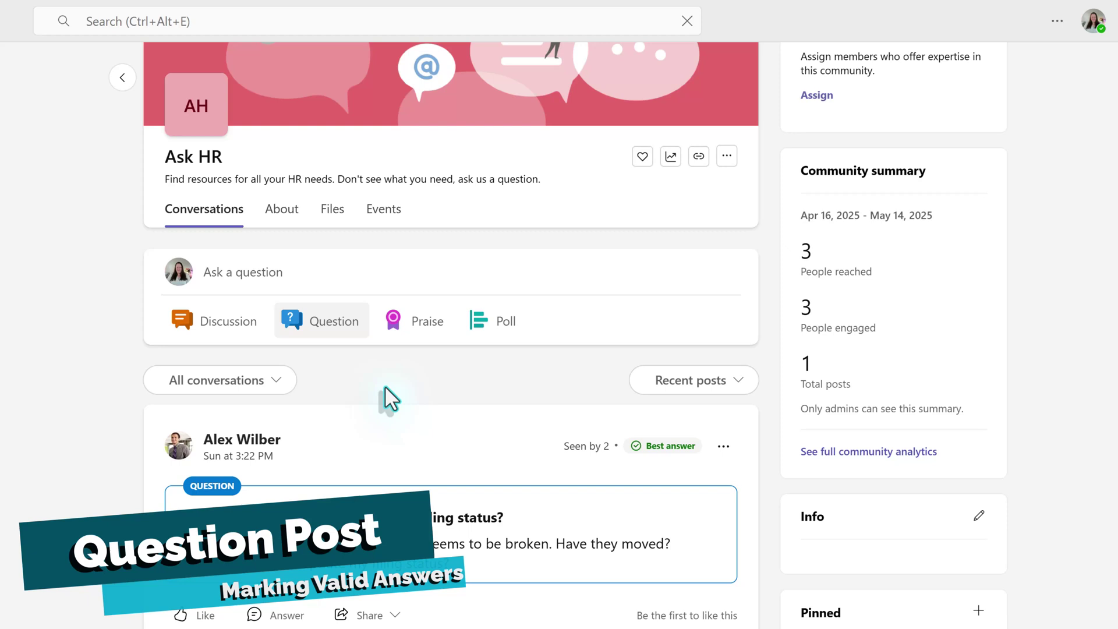
- Post the question "How do I submit a time off request?" in Ask HR, with details asking where the app is and what to include
{"action": "scroll", "coordinate": [379, 368], "scroll_direction": "down", "scroll_amount": 2}
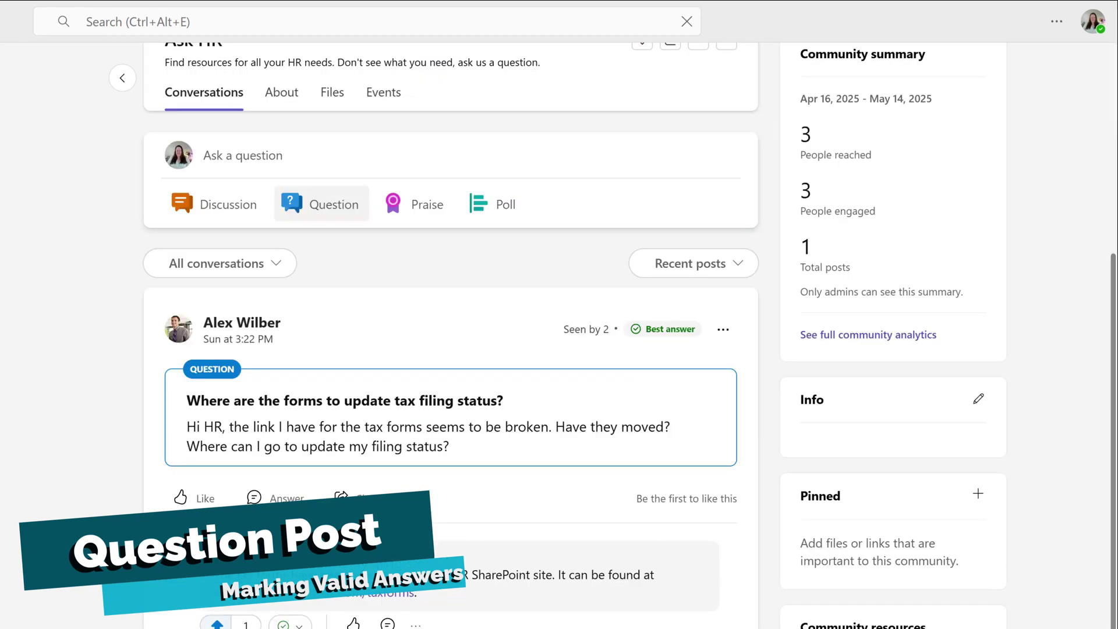
{"action": "left_click", "coordinate": [321, 204]}
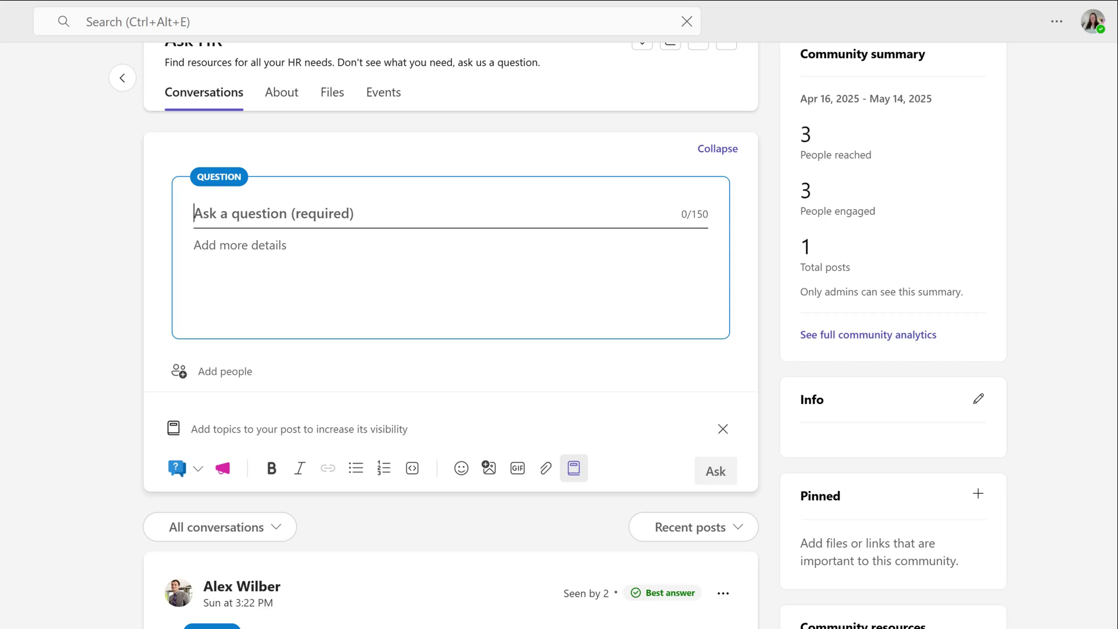
{"action": "type", "text": "How"}
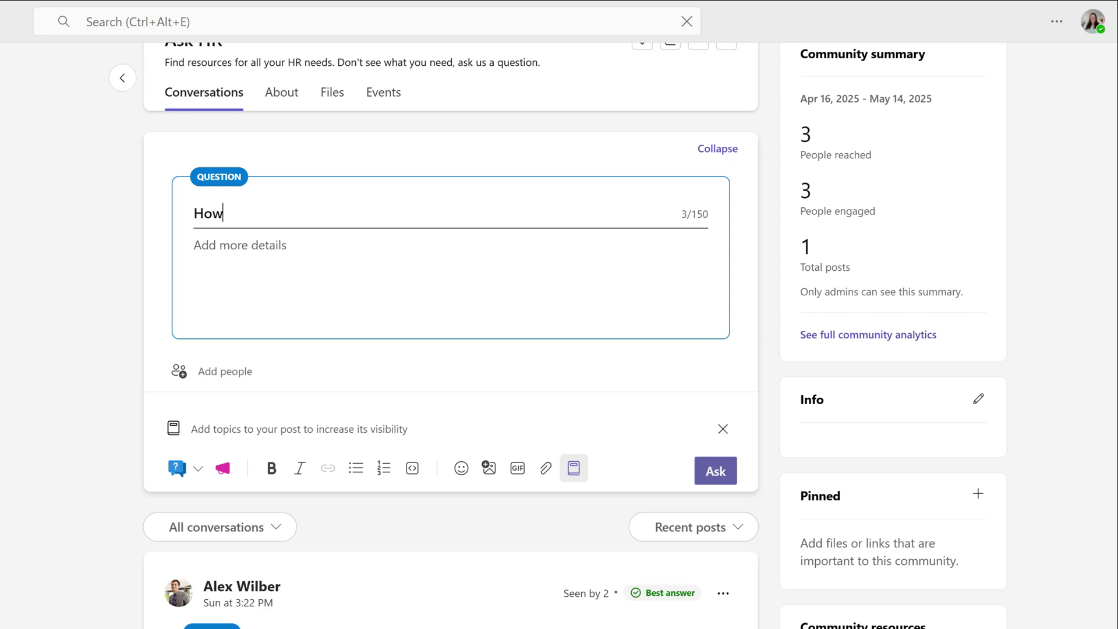
{"action": "type", "text": " do I submit a time off request?"}
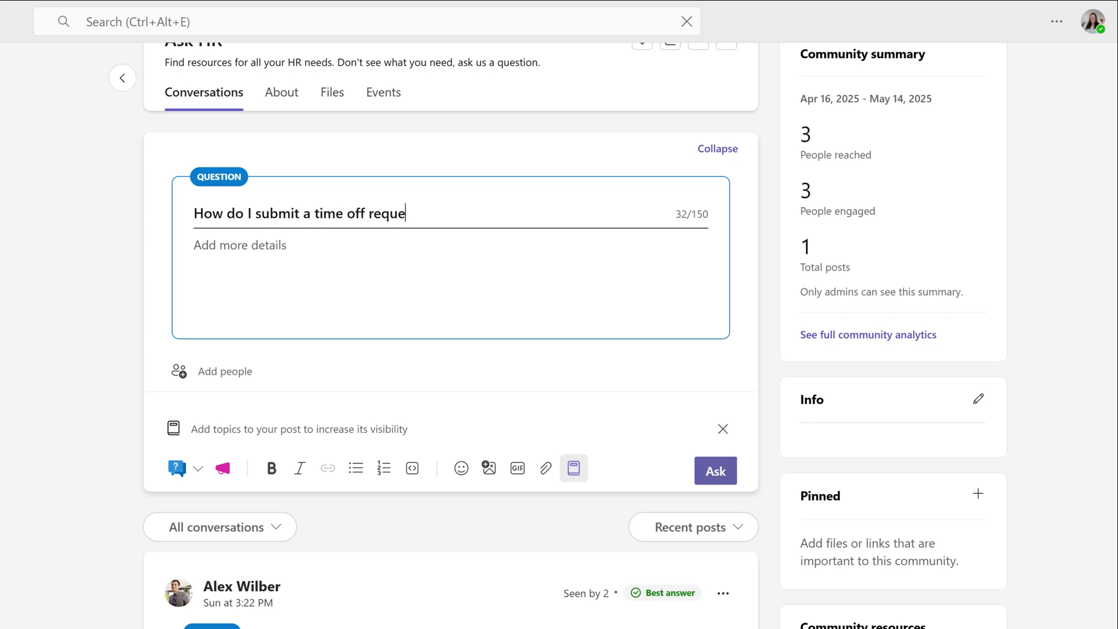
{"action": "left_click", "coordinate": [233, 245]}
{"action": "type", "text": "I heard during onboarding that there is an app that we must use to ask for time off. But I don't know where to find it and what details to include. Can someone point me in the correct direction?"}
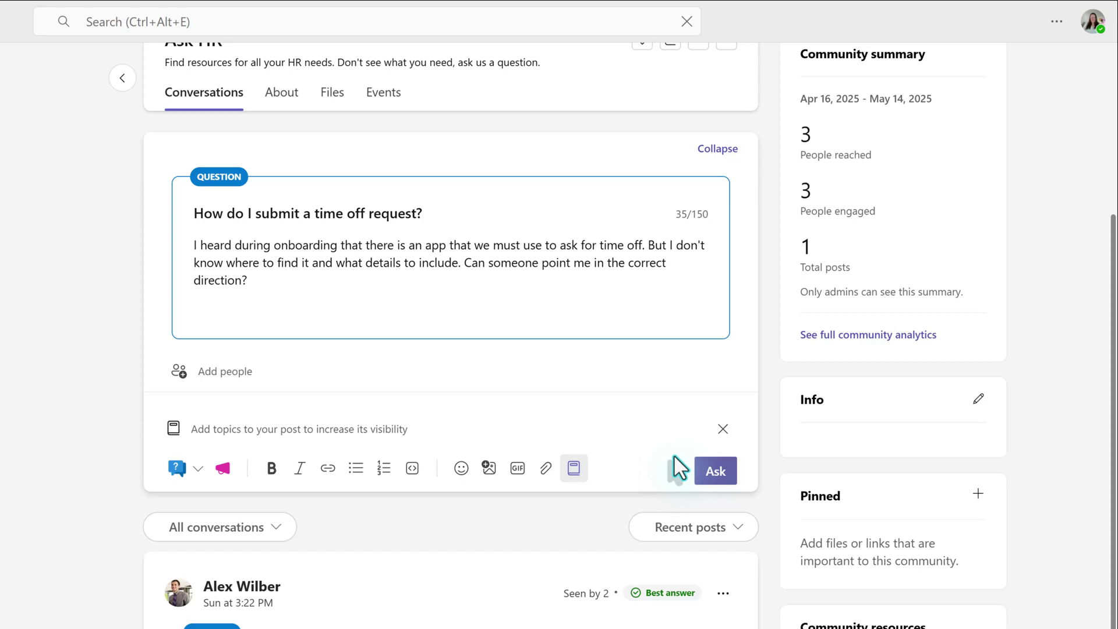
{"action": "left_click", "coordinate": [721, 474]}
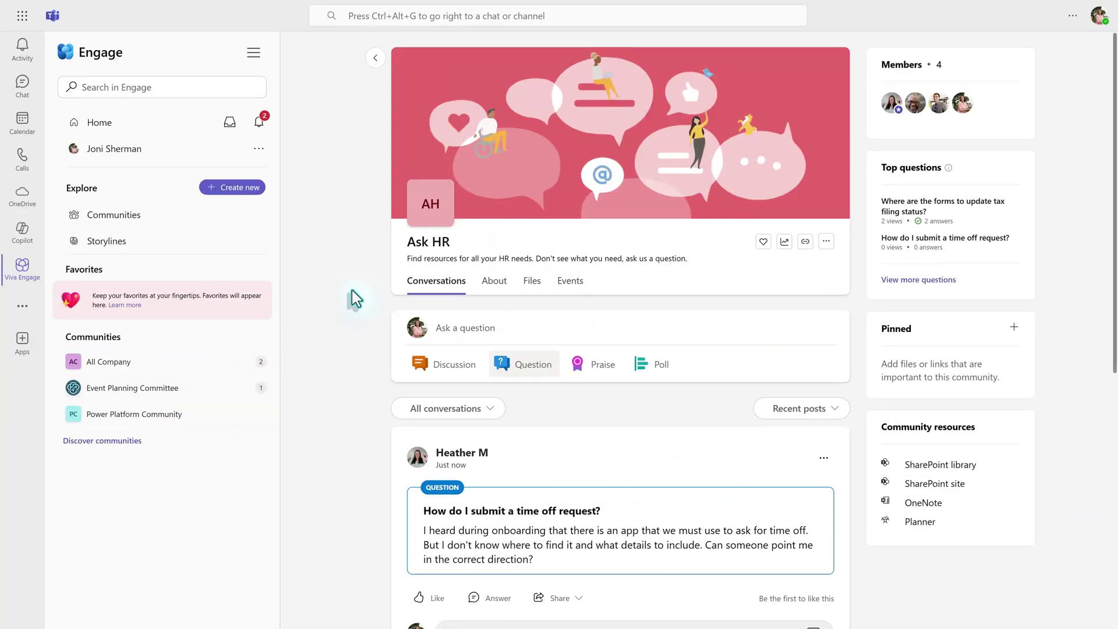
{"action": "scroll", "coordinate": [338, 268], "scroll_direction": "down", "scroll_amount": 3}
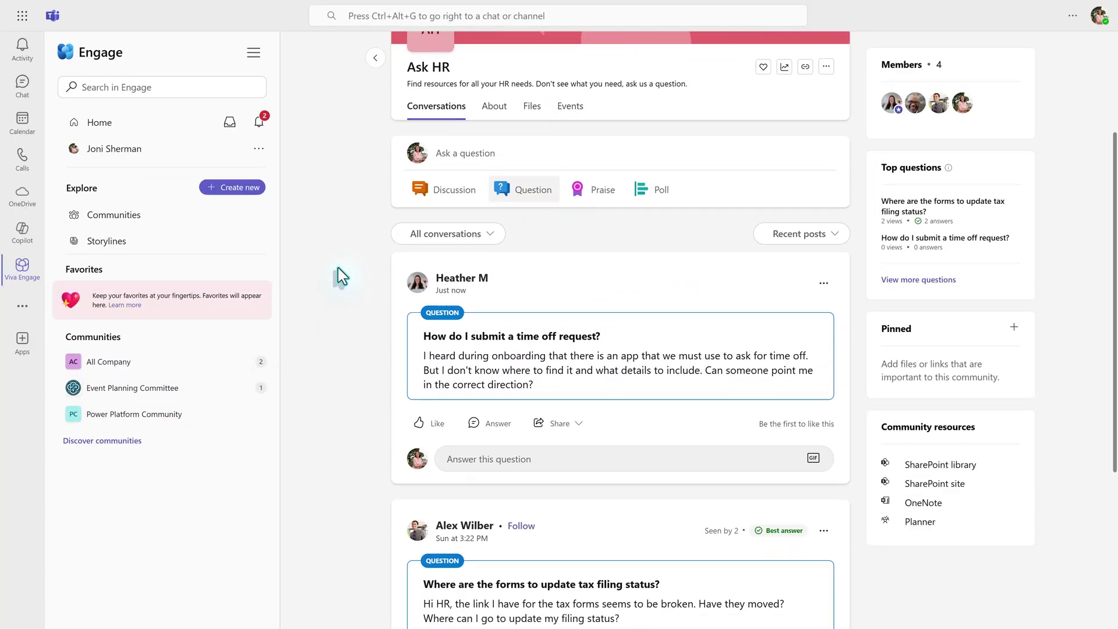
{"action": "scroll", "coordinate": [338, 271], "scroll_direction": "down", "scroll_amount": 2}
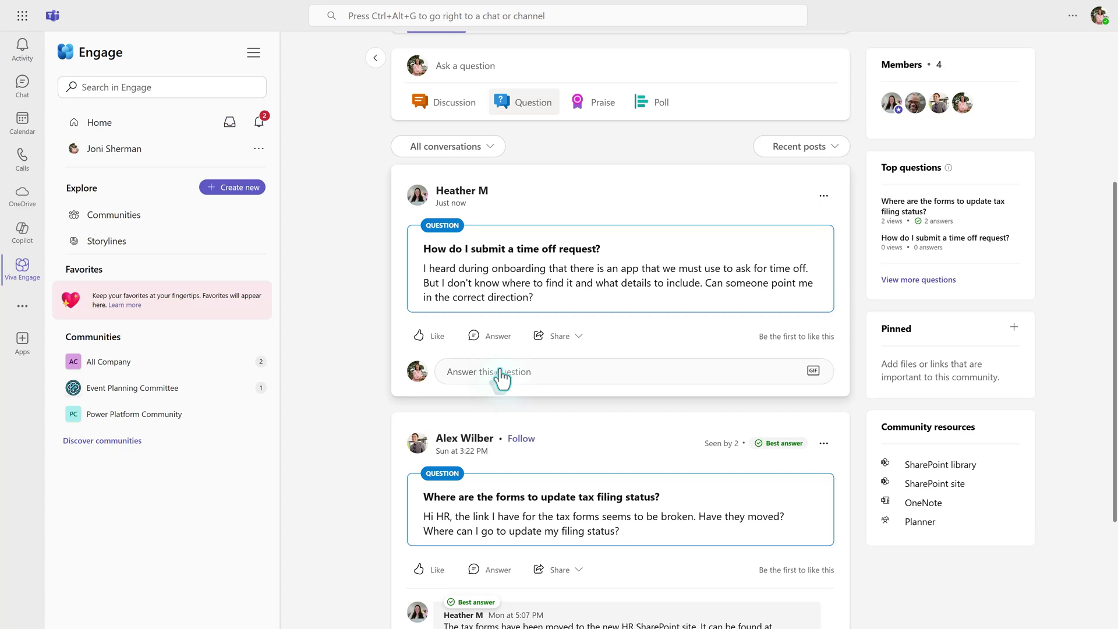
{"action": "left_click", "coordinate": [499, 374]}
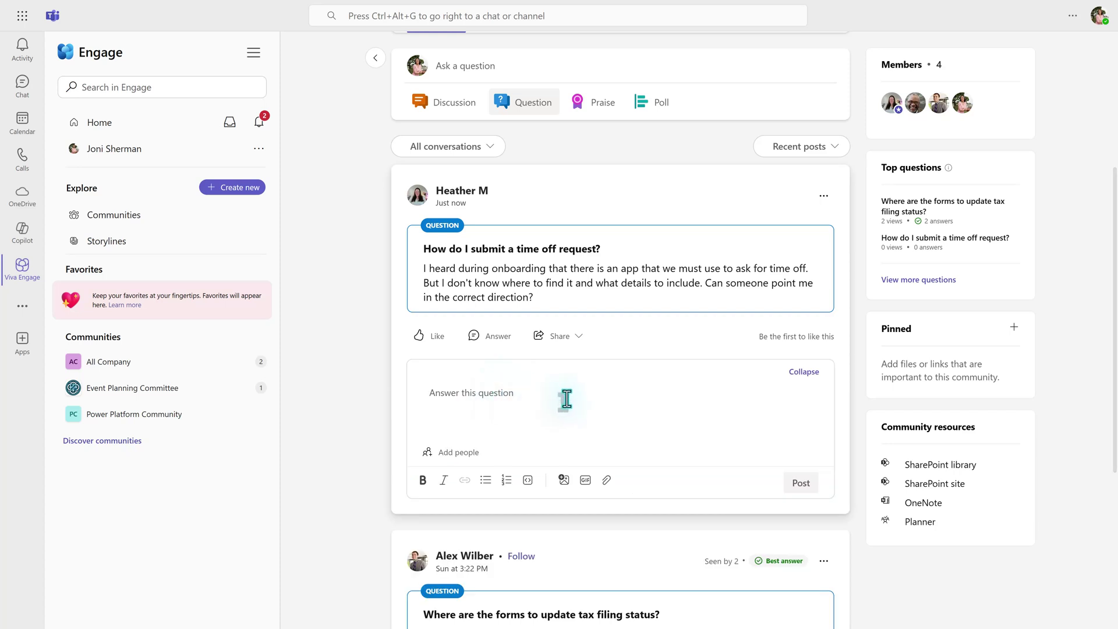
{"action": "type", "text": "The app y"}
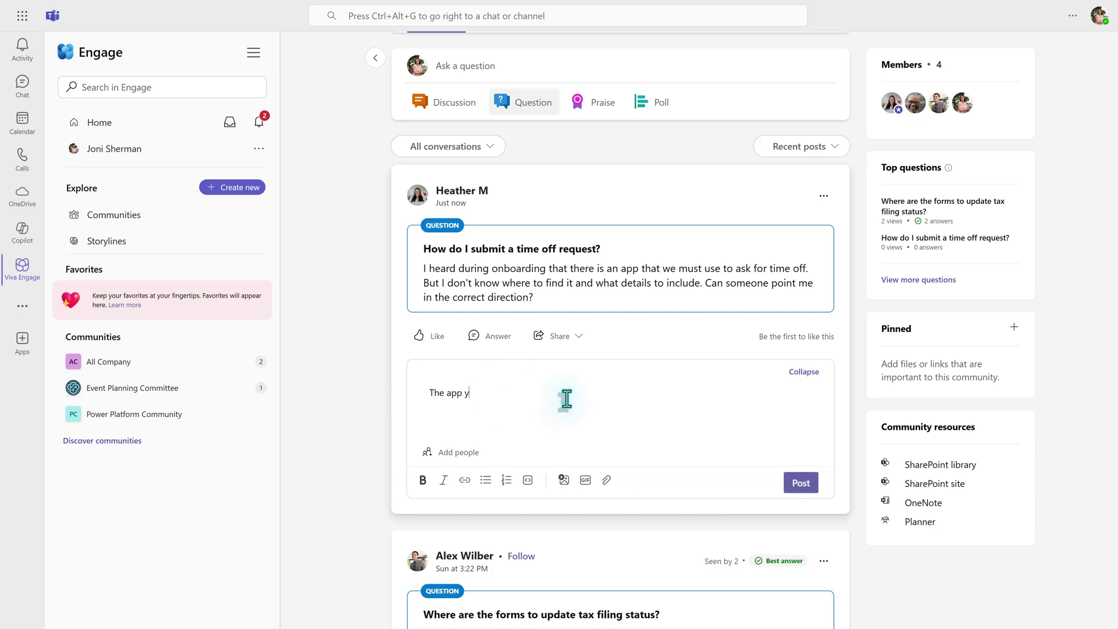
{"action": "type", "text": "ou are look"}
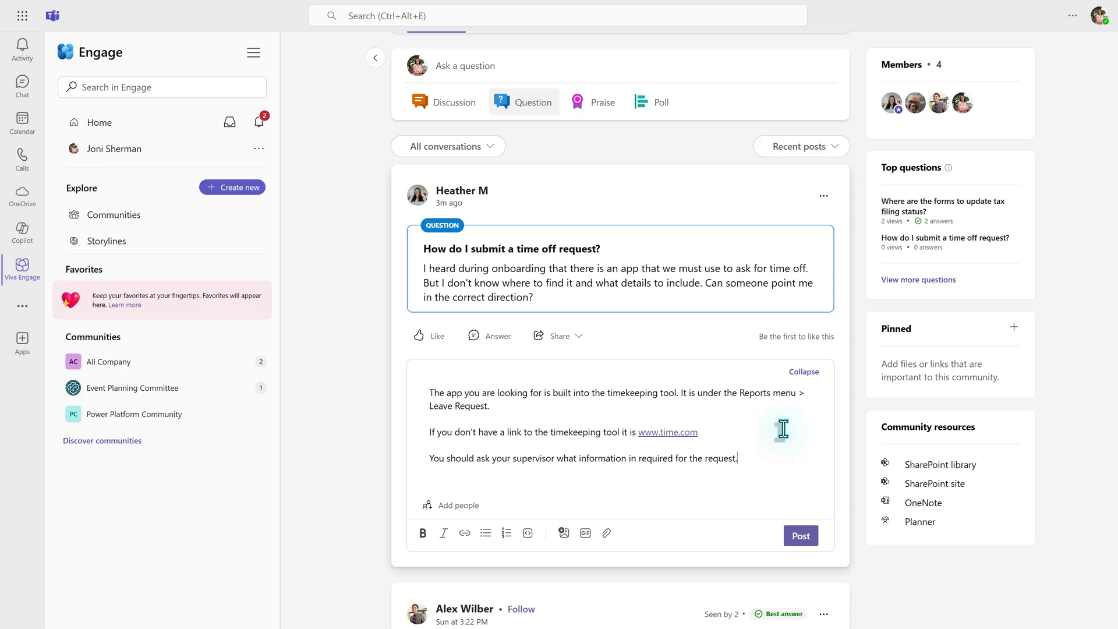
{"action": "left_click", "coordinate": [795, 536]}
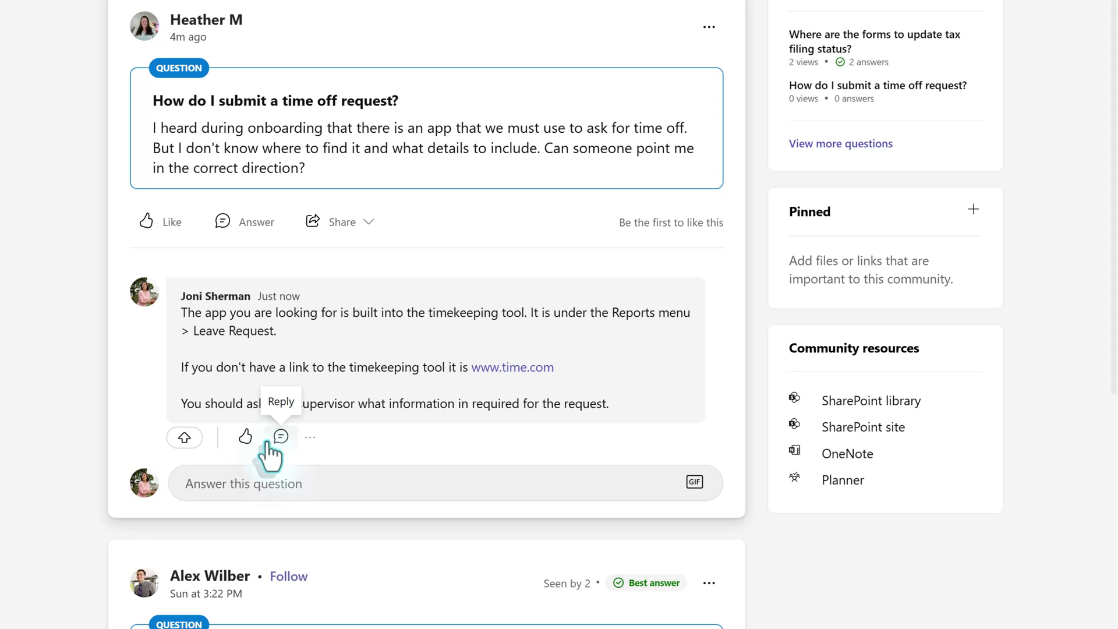
{"action": "mouse_move", "coordinate": [240, 443]}
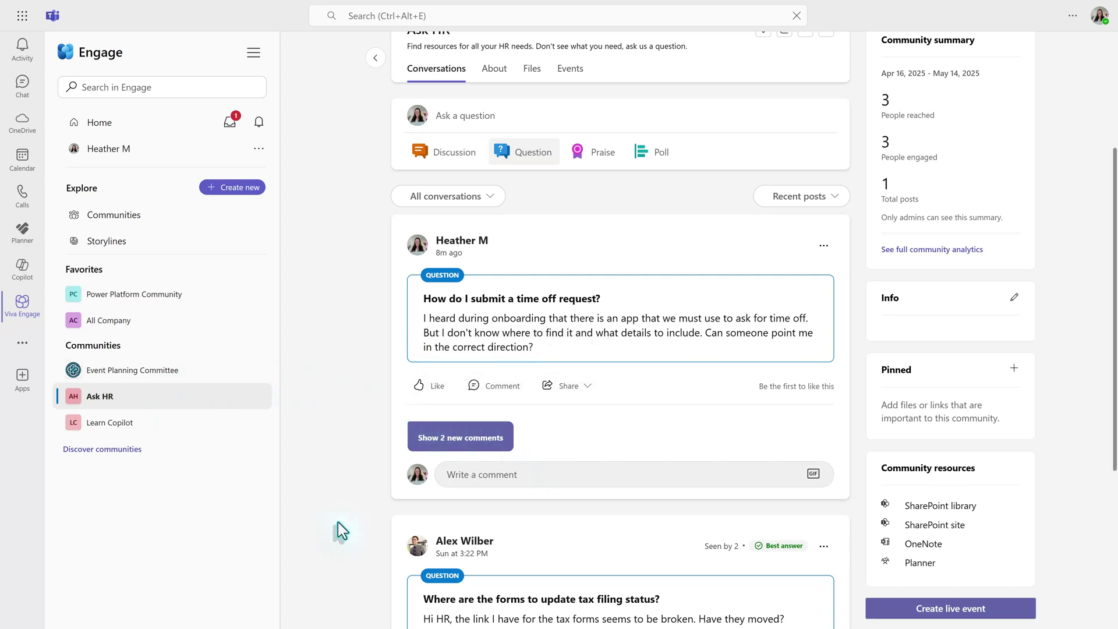
- Show the new comments on the time off question and read the answers
{"action": "left_click", "coordinate": [479, 449]}
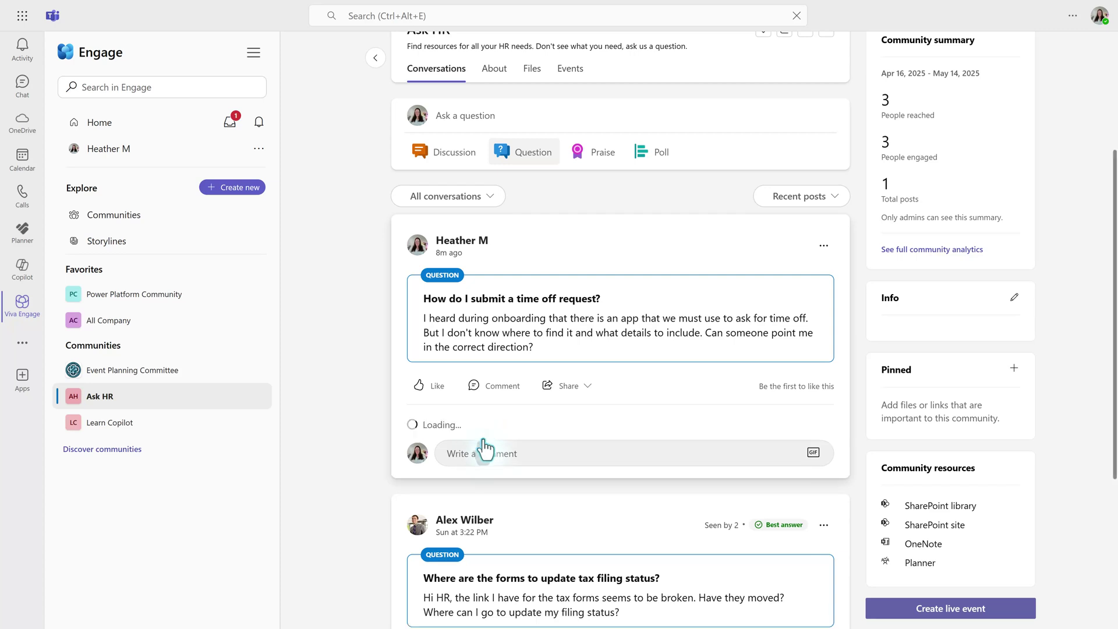
{"action": "scroll", "coordinate": [697, 448], "scroll_direction": "down", "scroll_amount": 1}
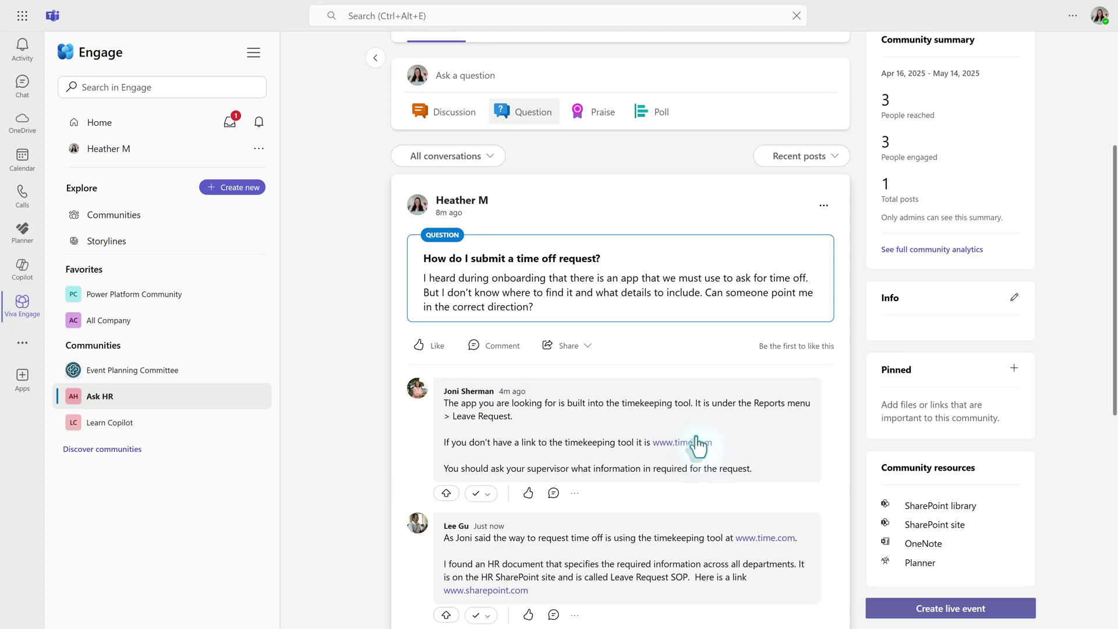
{"action": "scroll", "coordinate": [634, 345], "scroll_direction": "down", "scroll_amount": 1}
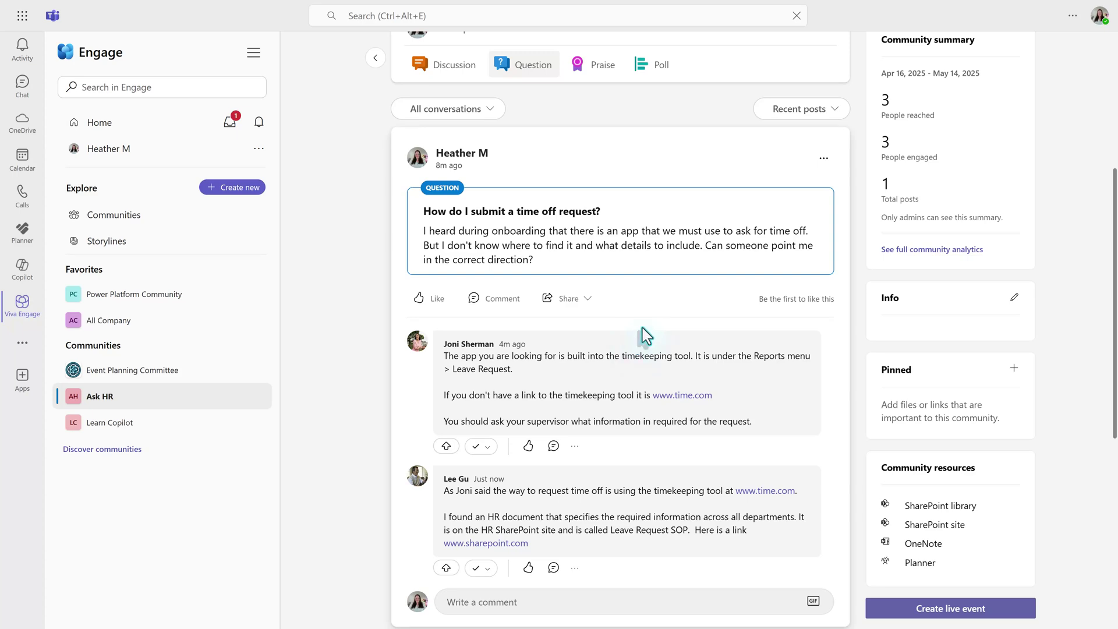
{"action": "scroll", "coordinate": [642, 328], "scroll_direction": "down", "scroll_amount": 2}
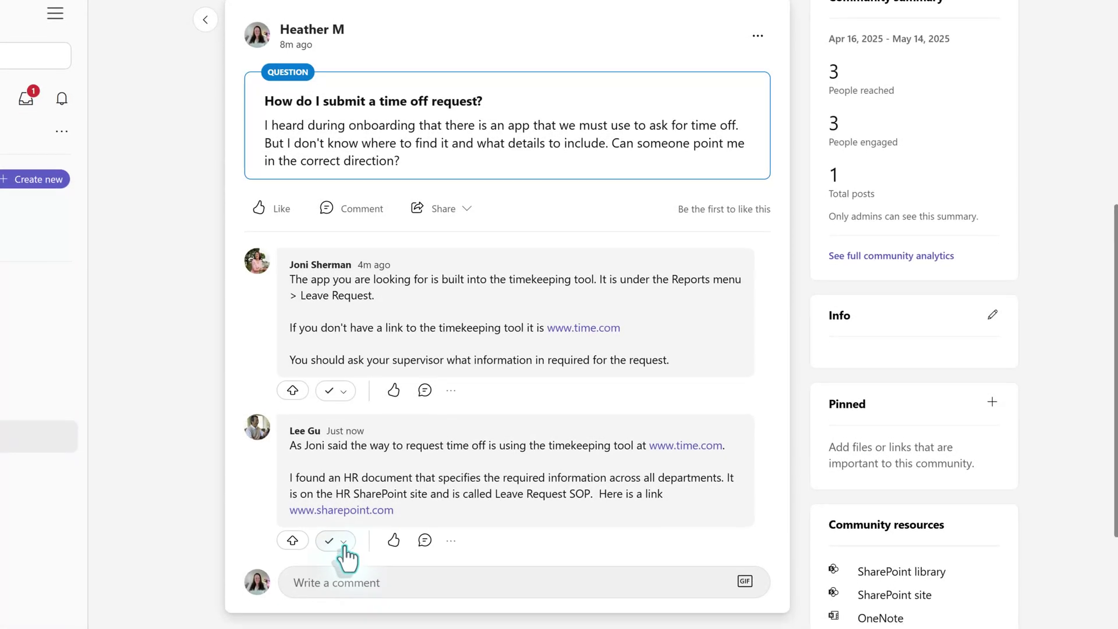
- Mark the answer citing the Leave Request SOP as Best answer, then check the question's best answer indicator under Top questions
{"action": "left_click", "coordinate": [348, 560]}
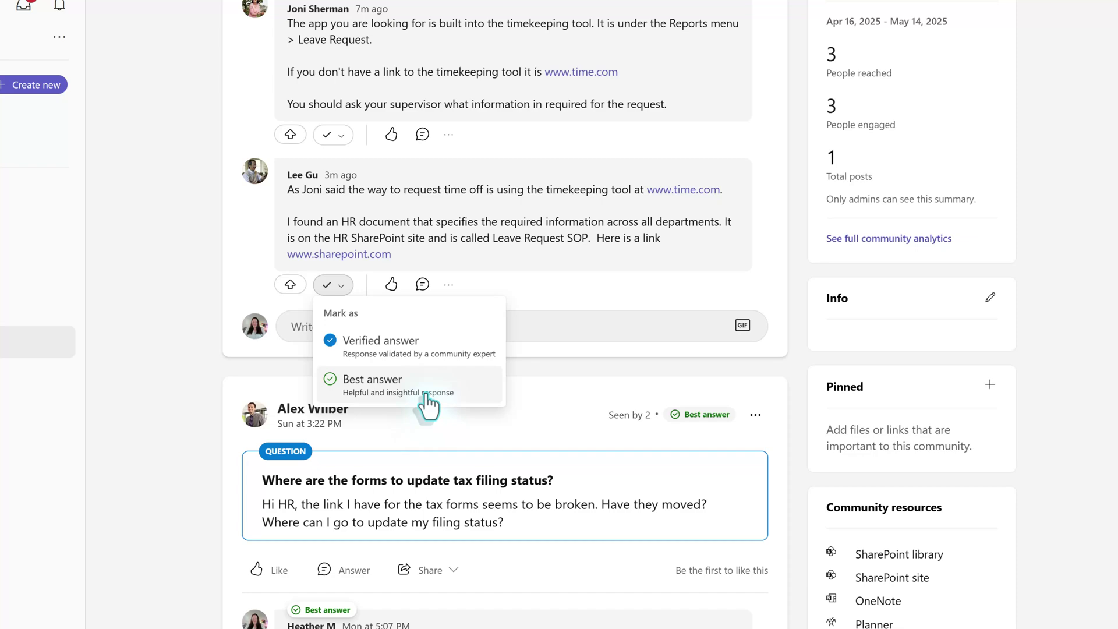
{"action": "left_click", "coordinate": [401, 390]}
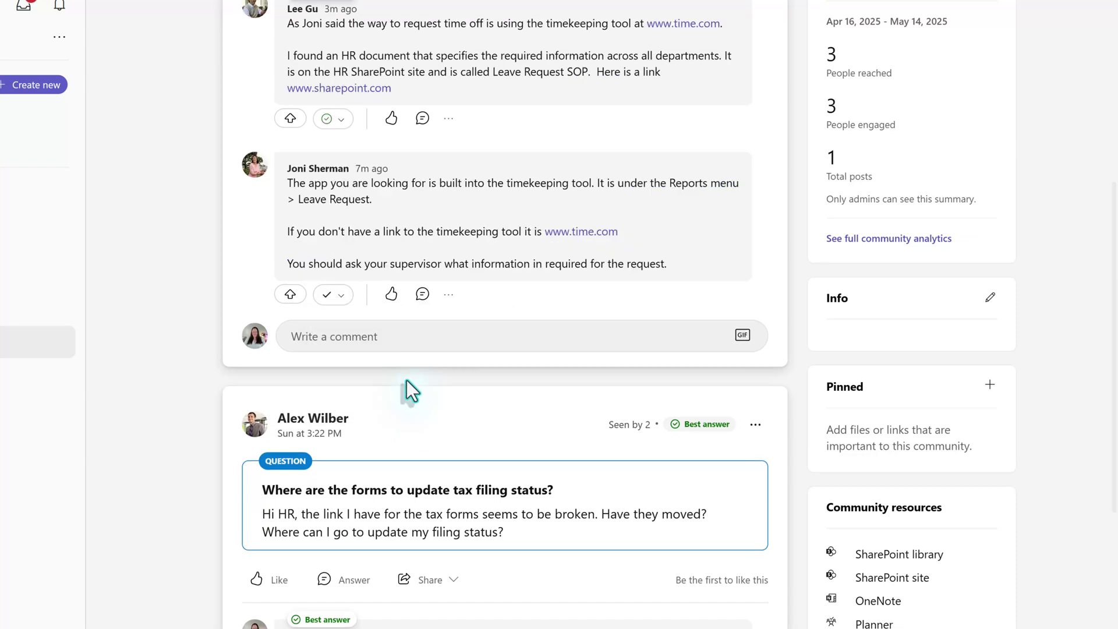
{"action": "scroll", "coordinate": [462, 363], "scroll_direction": "up", "scroll_amount": 2}
{"action": "scroll", "coordinate": [465, 353], "scroll_direction": "up", "scroll_amount": 3}
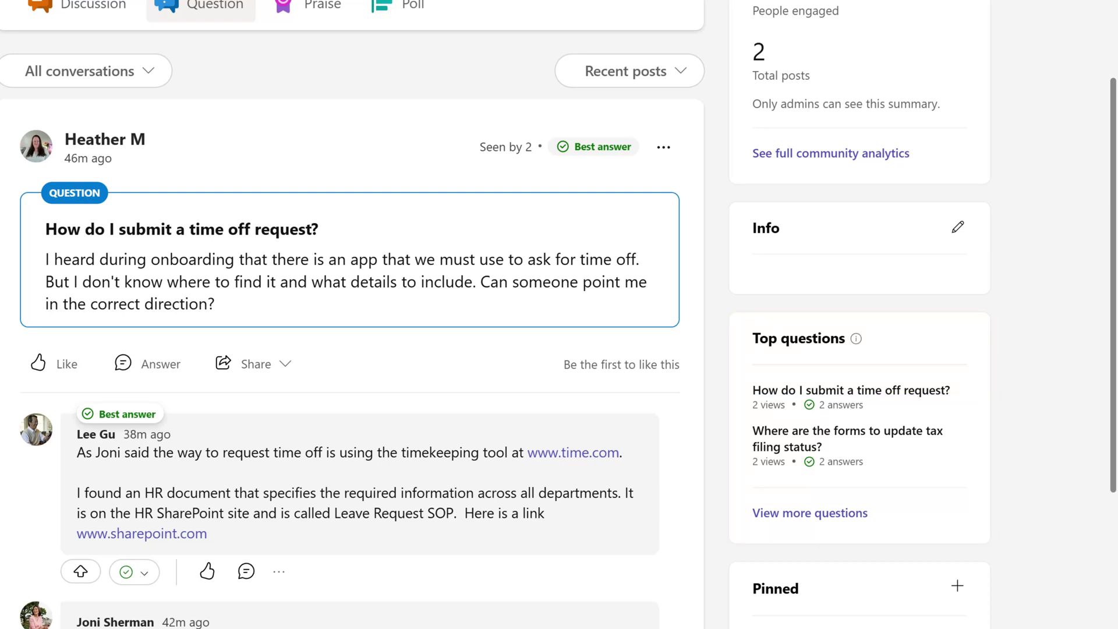
{"action": "mouse_move", "coordinate": [809, 404]}
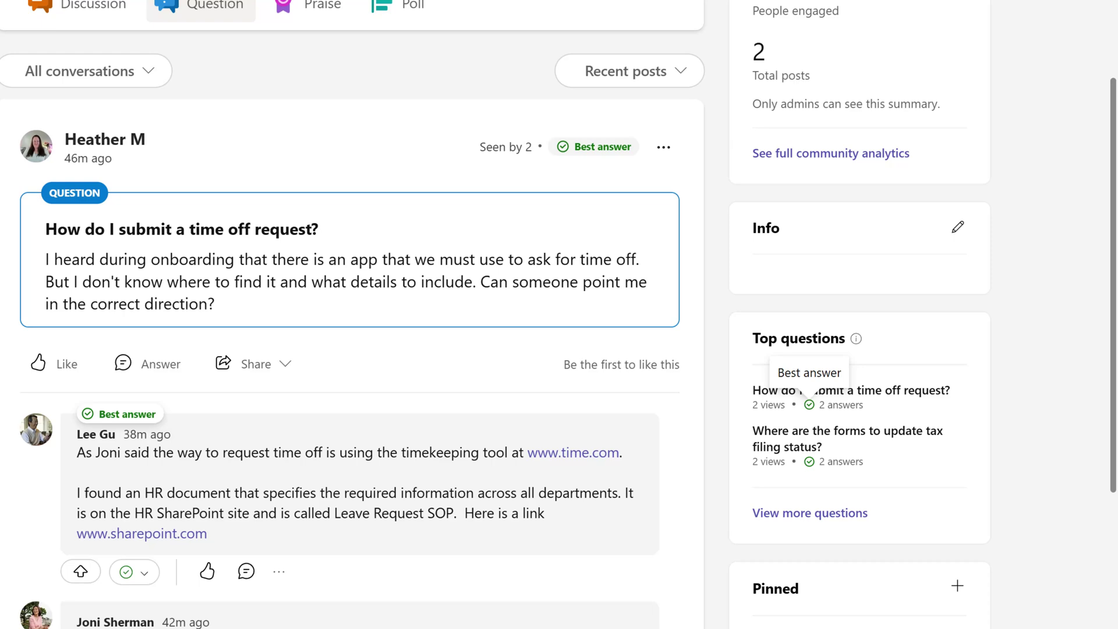